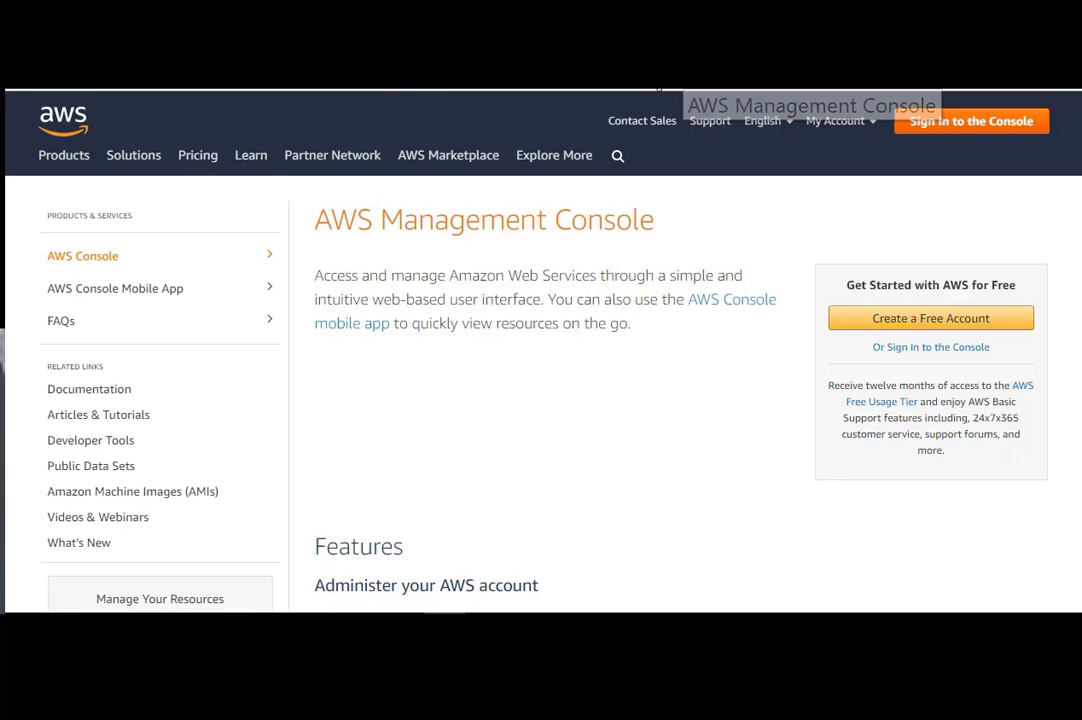
# - Open a new browser tab on the Google start page
pyautogui.hotkey('ctrl', 't')
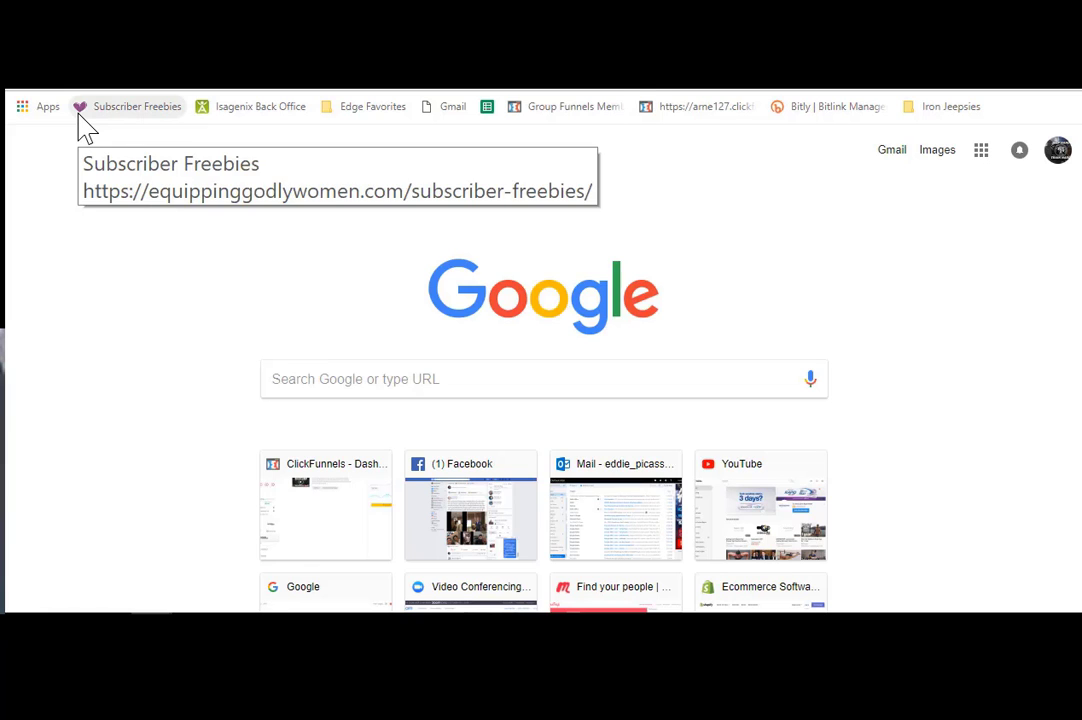
# - Try an omnibox search for aws, then load the google.com homepage
pyautogui.write('aws')
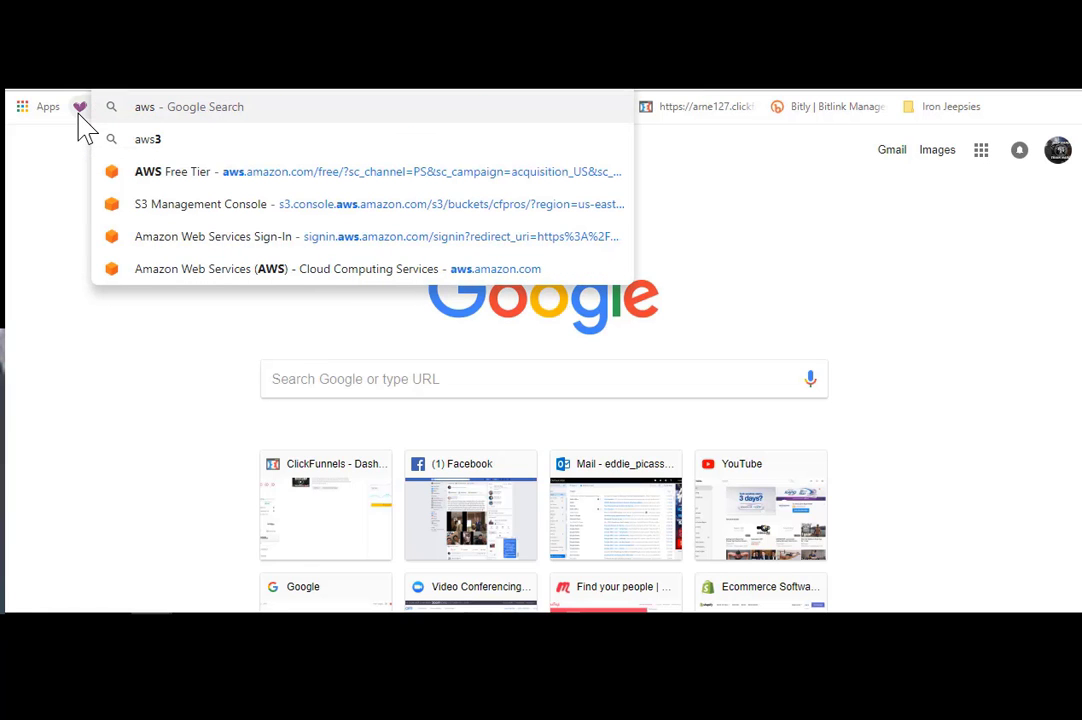
pyautogui.press('Return')
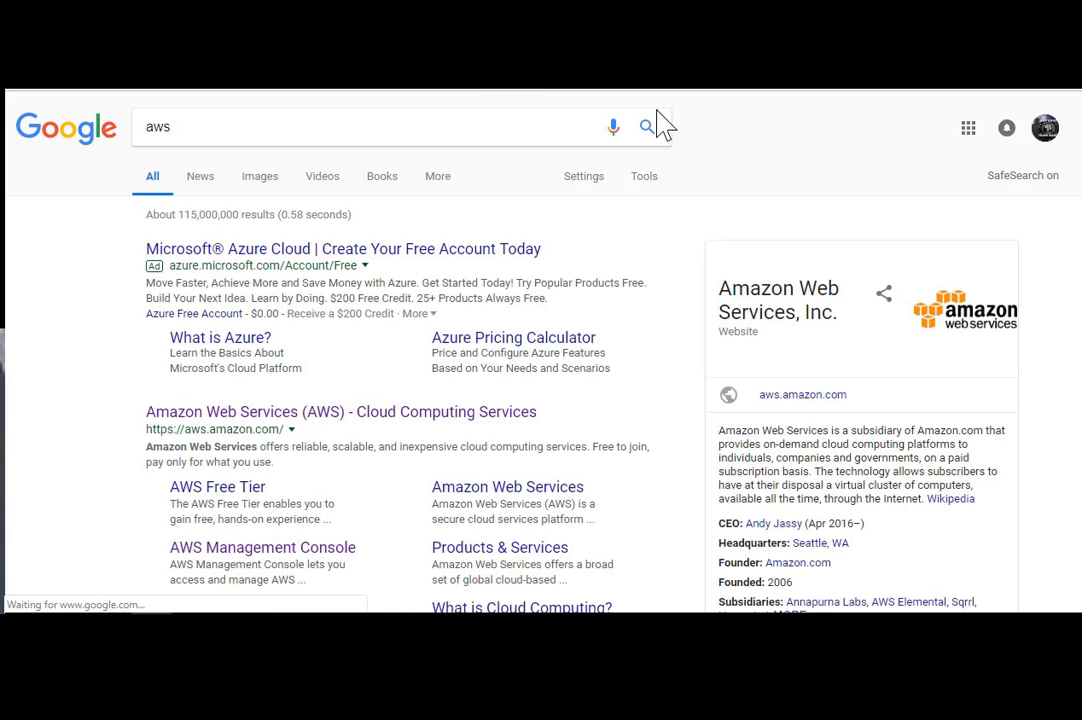
pyautogui.write('google.om')
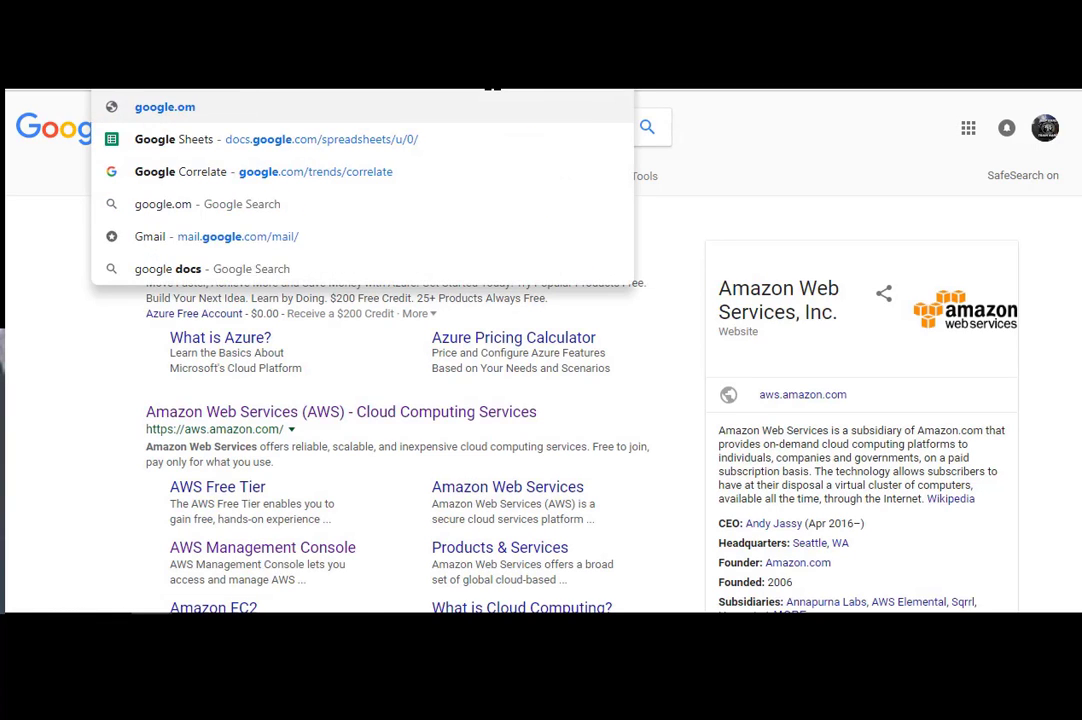
pyautogui.press('Return')
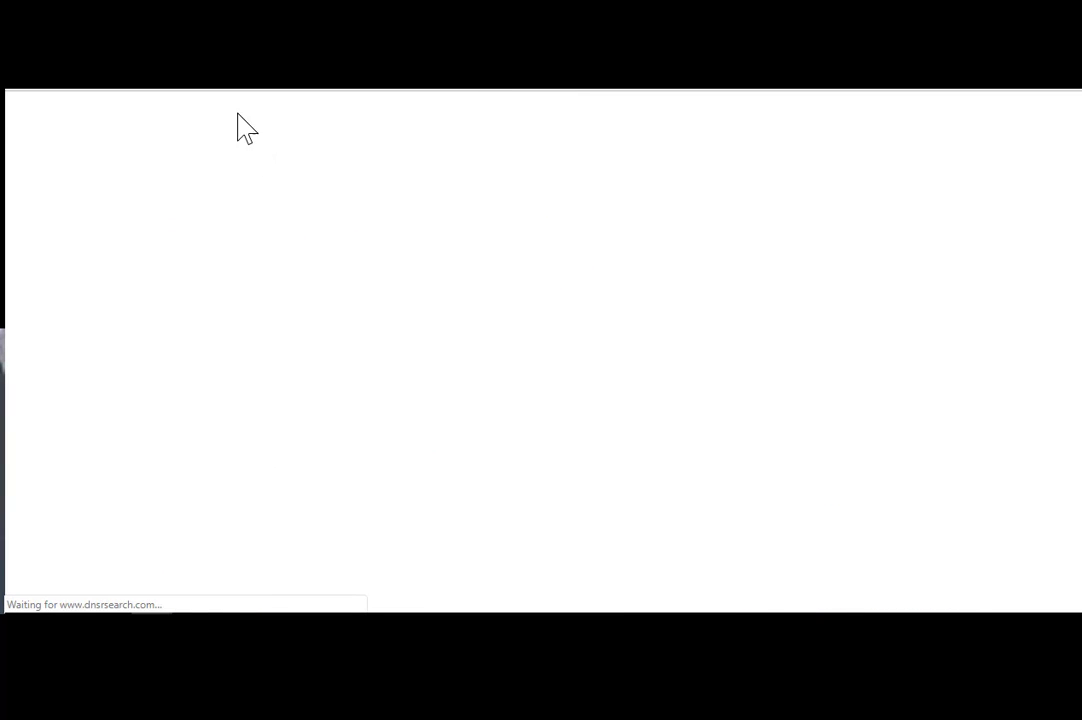
pyautogui.click(247, 76)
pyautogui.write('googl')
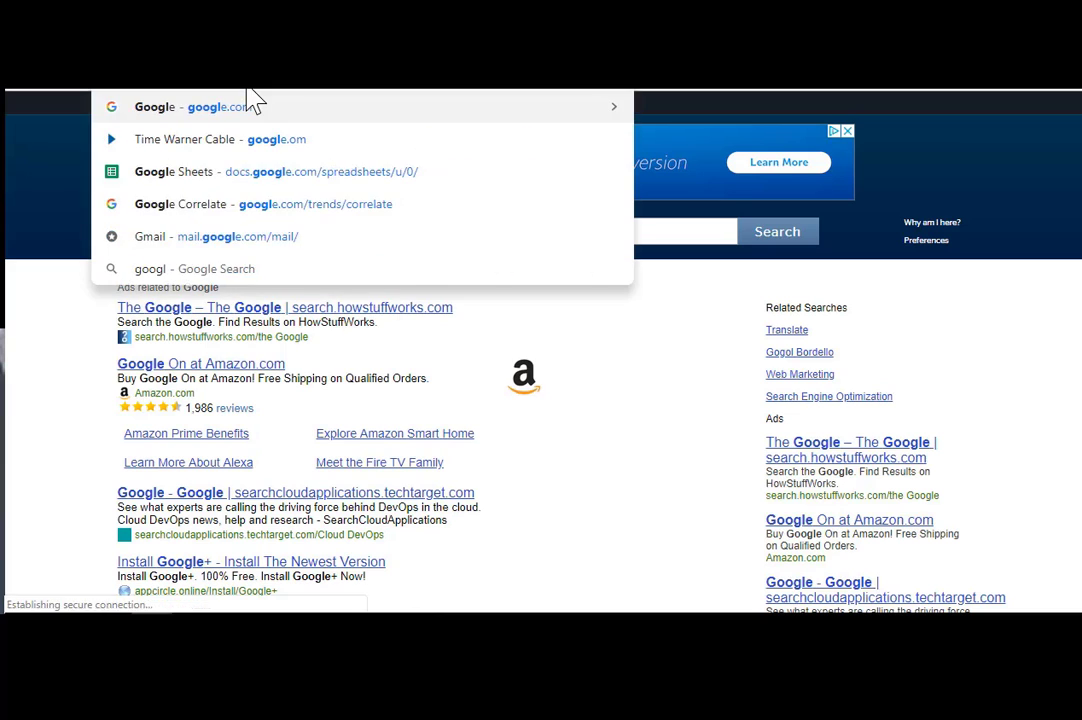
pyautogui.write('e.com')
pyautogui.press('Return')
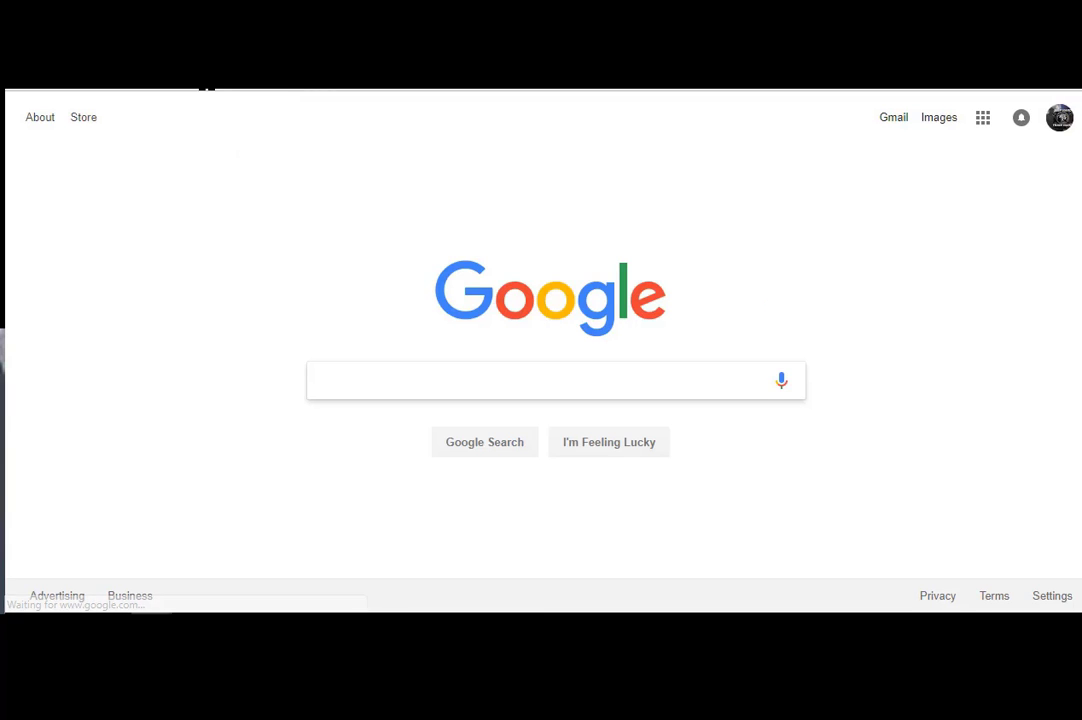
# - Search Google for aws and scroll to the Amazon Web Services result
pyautogui.click(203, 89)
pyautogui.write('aws')
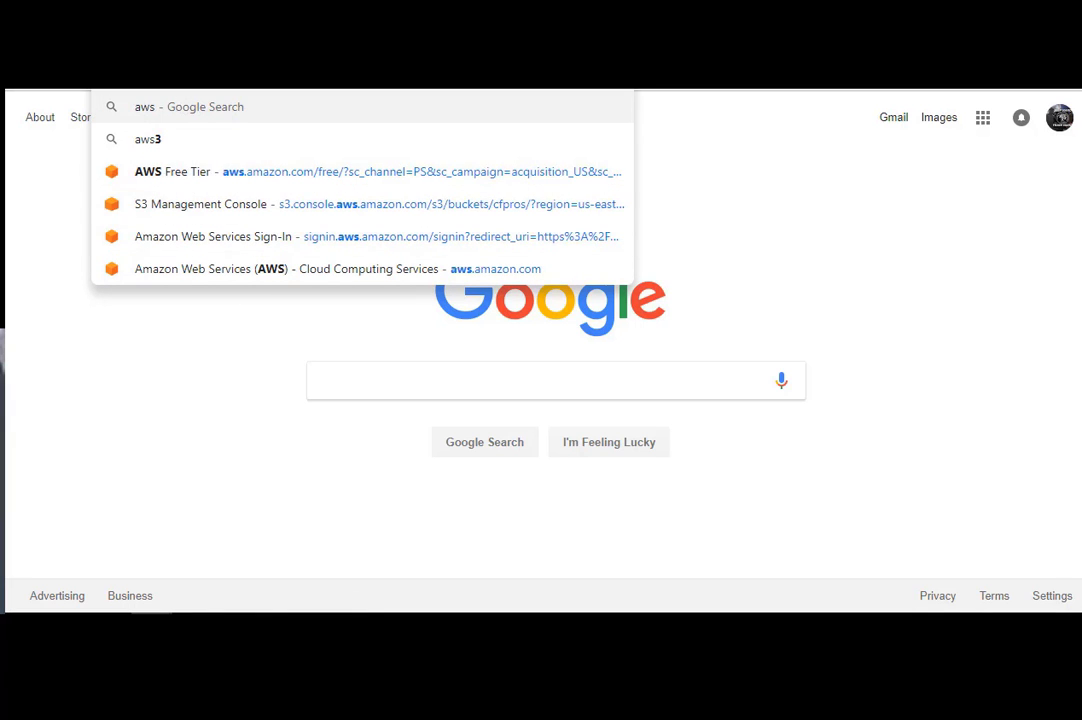
pyautogui.press('Return')
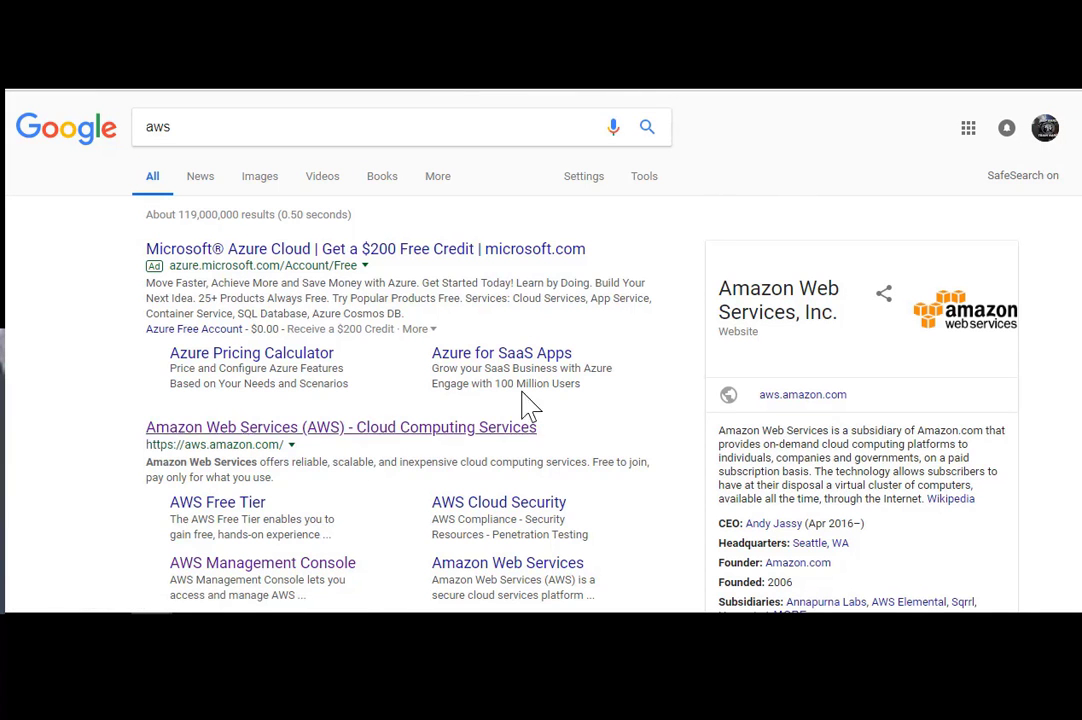
pyautogui.scroll(-1, 940, 250)
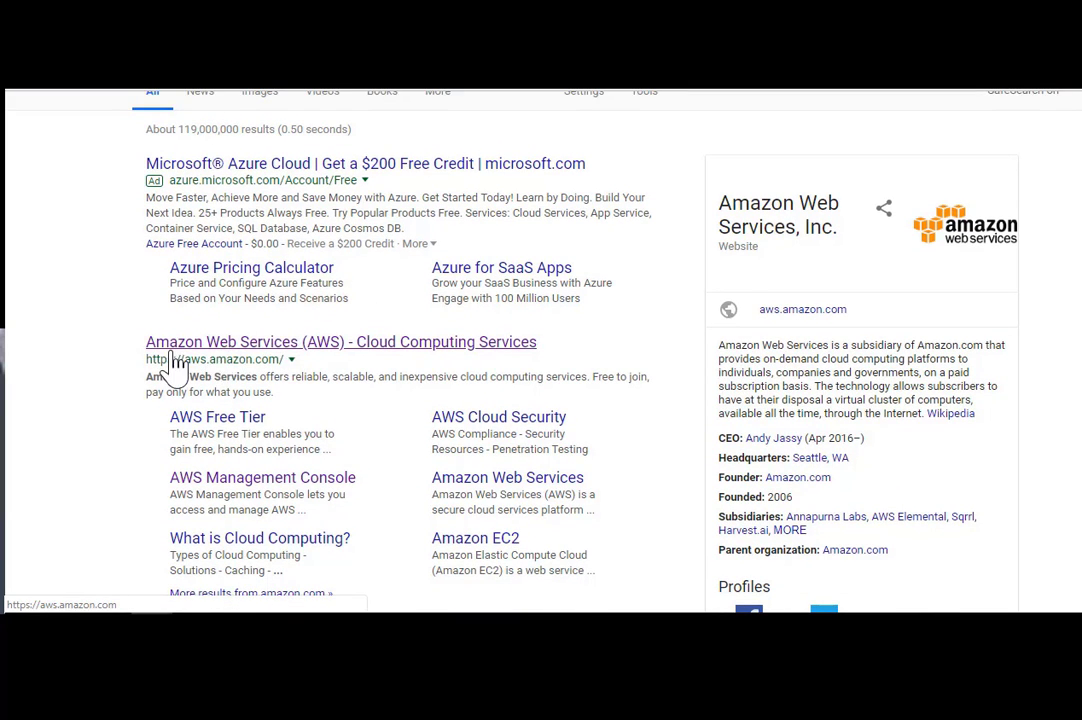
# - Open the Amazon Web Services site and go to its console sign-in page
pyautogui.click(253, 362)
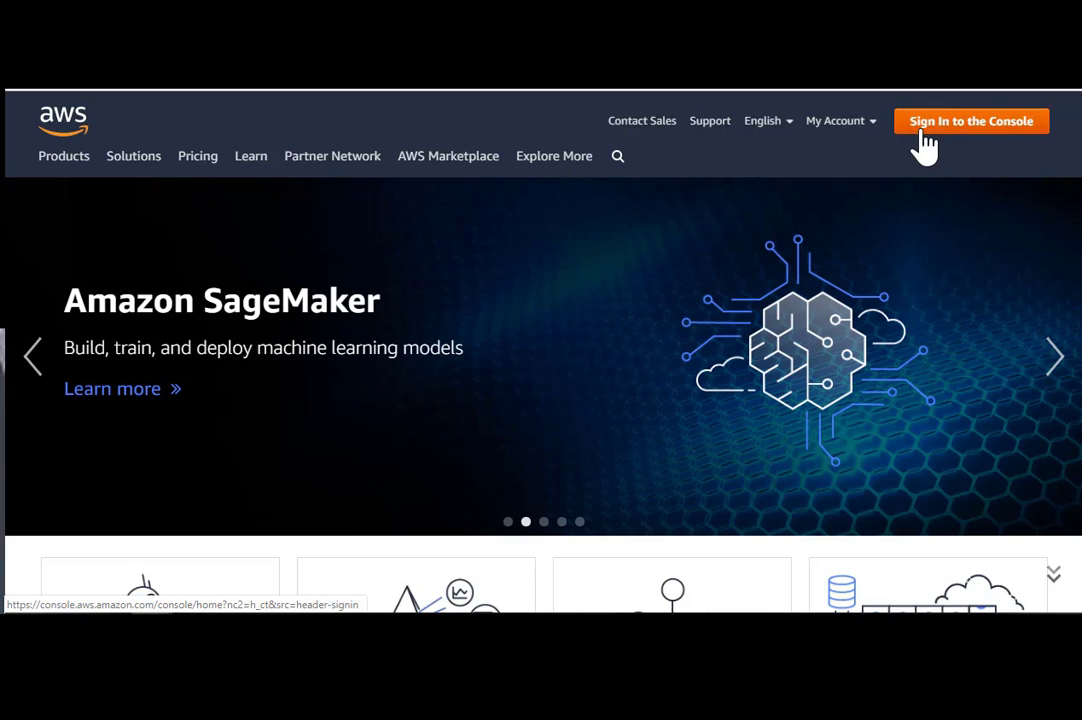
pyautogui.moveTo(860, 133)
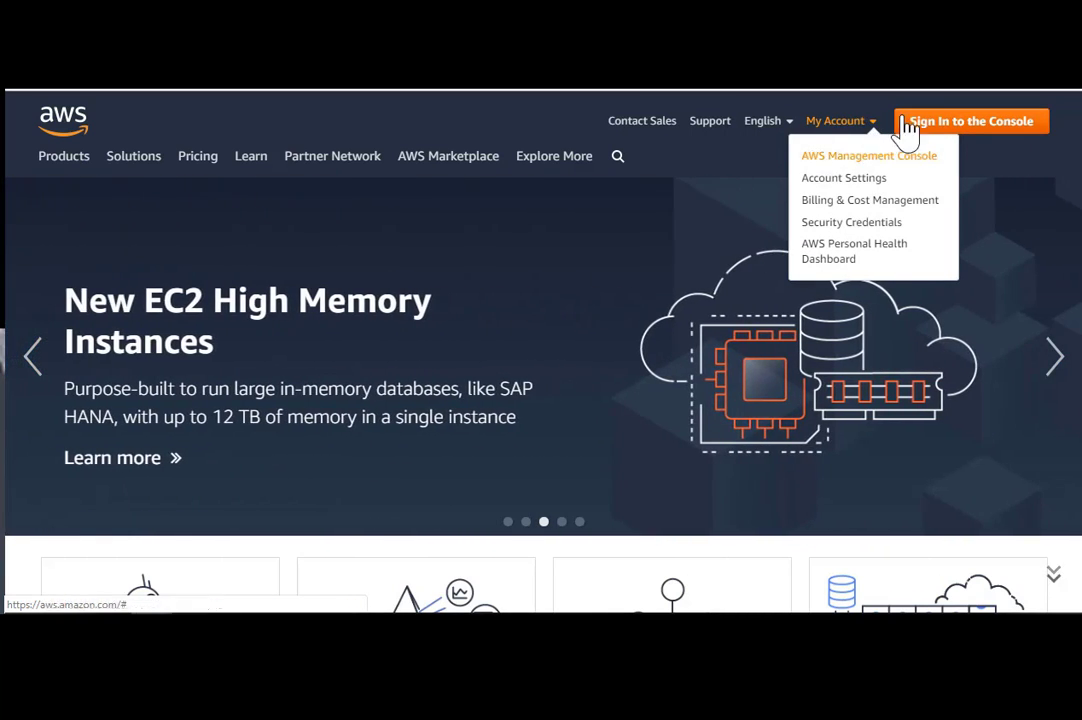
pyautogui.click(953, 140)
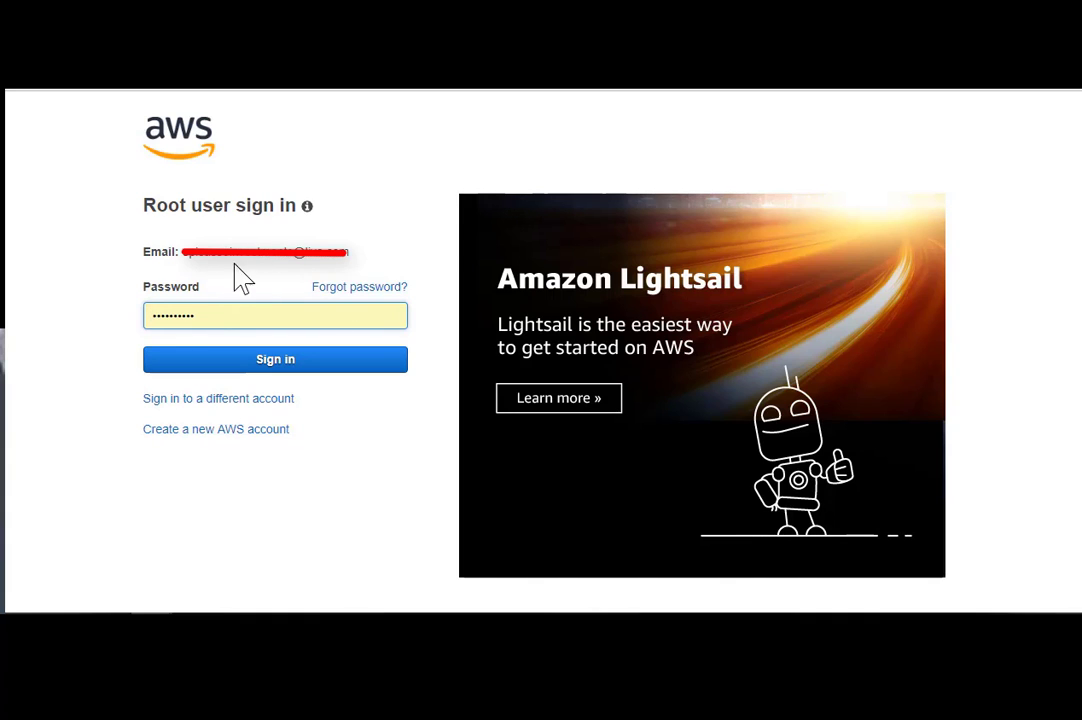
# - Sign in and open S3 from the Storage services list
pyautogui.click(262, 365)
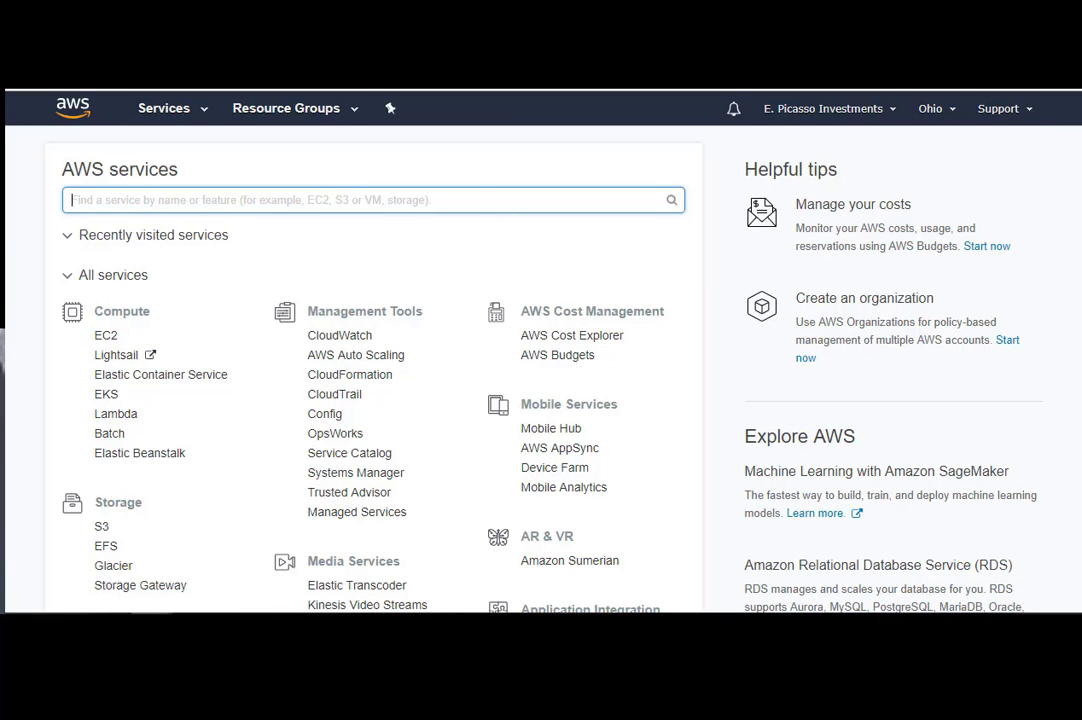
pyautogui.scroll(-2, 765, 150)
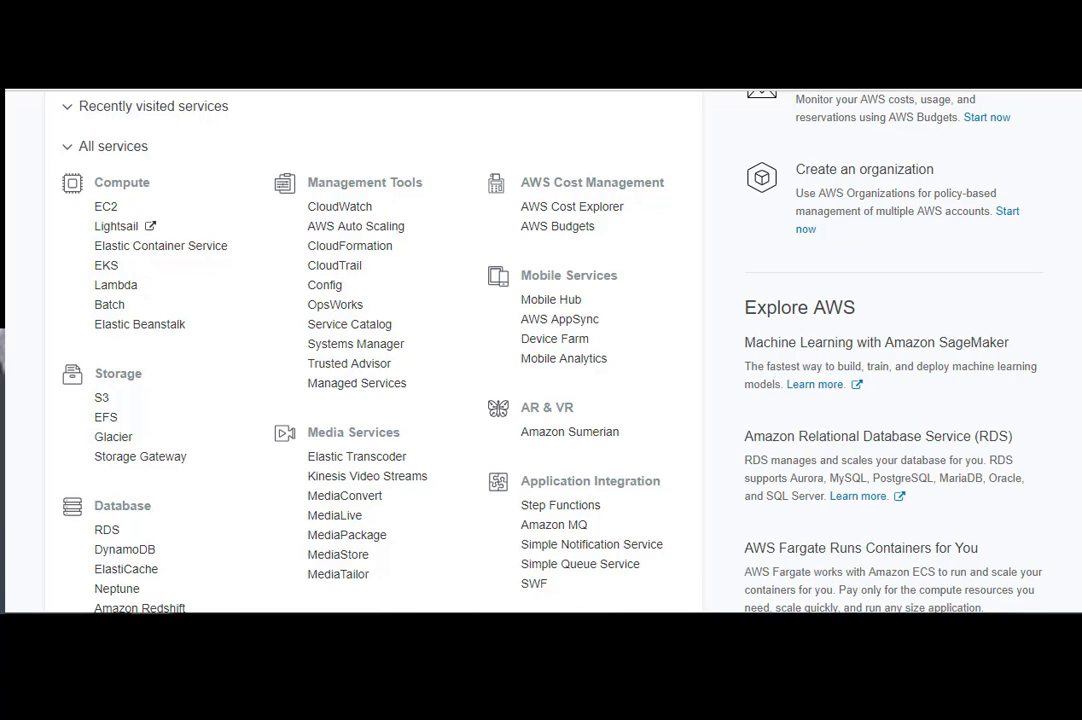
pyautogui.click(100, 400)
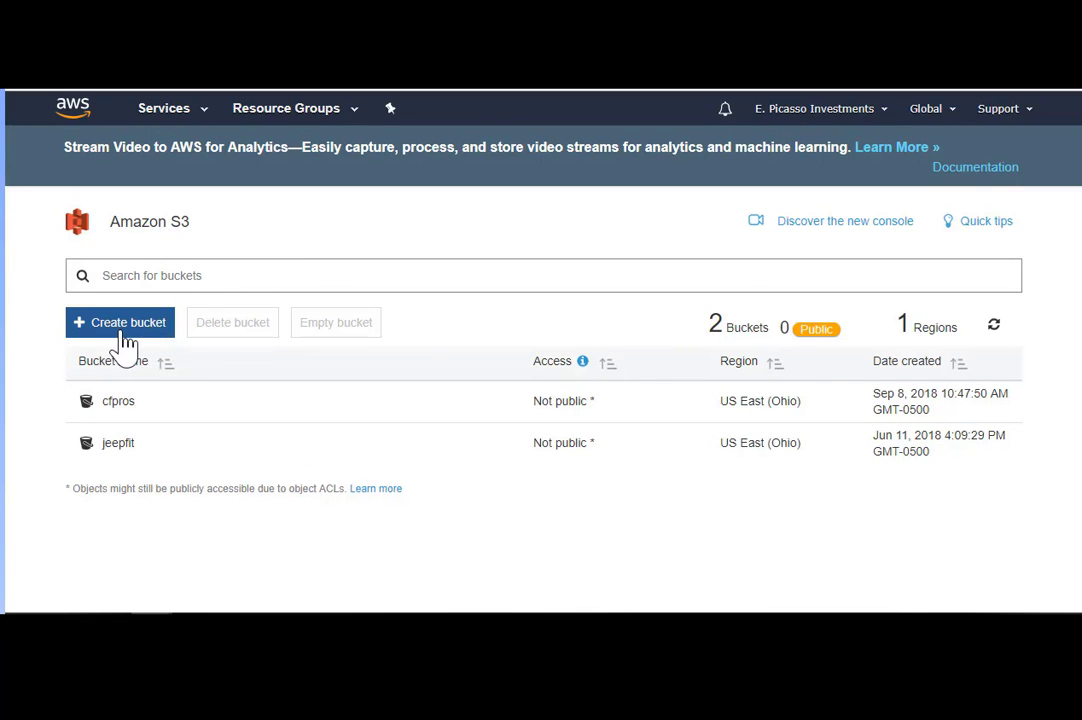
# - Start Create bucket and enter the lowercase bucket name test
pyautogui.click(121, 330)
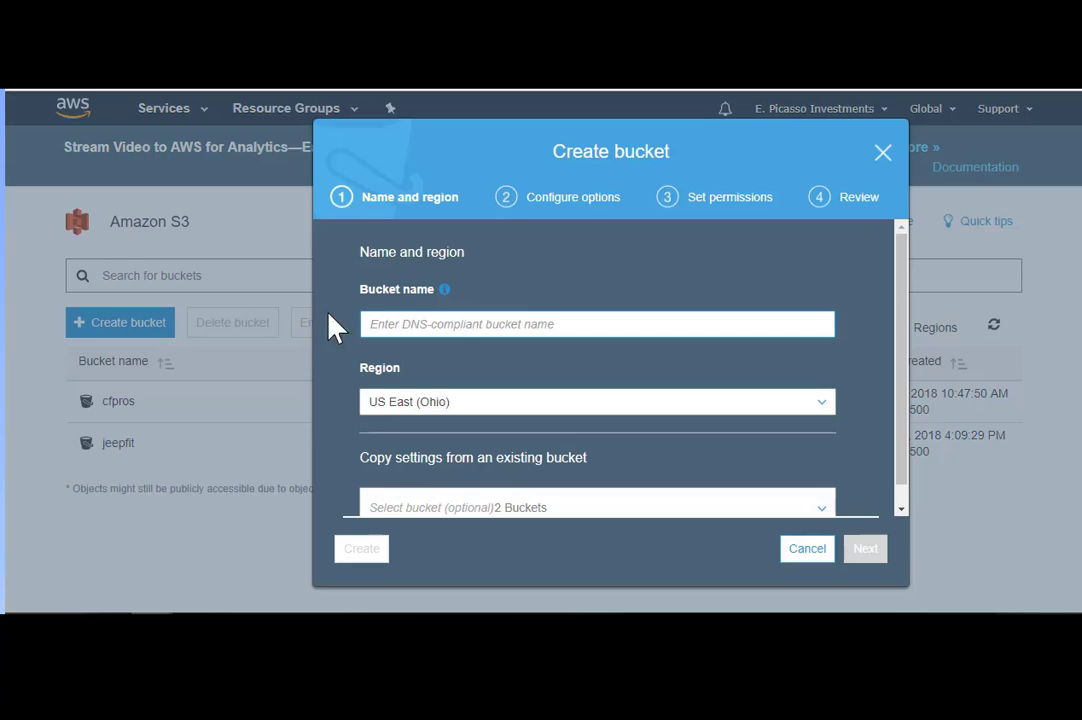
pyautogui.click(450, 324)
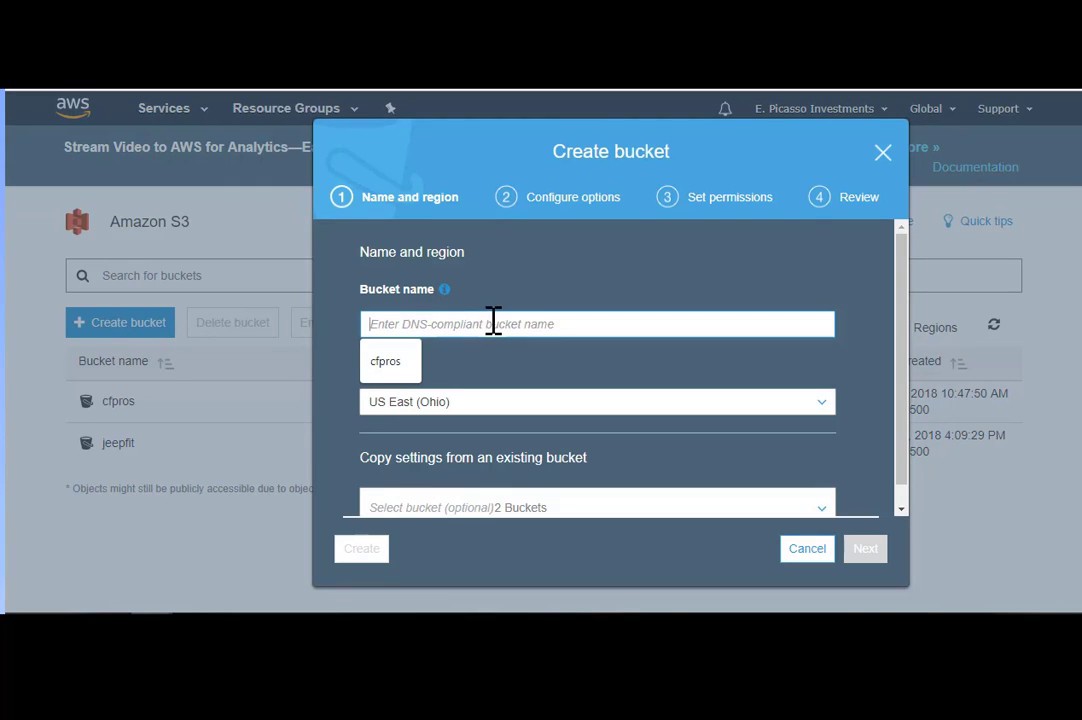
pyautogui.click(493, 285)
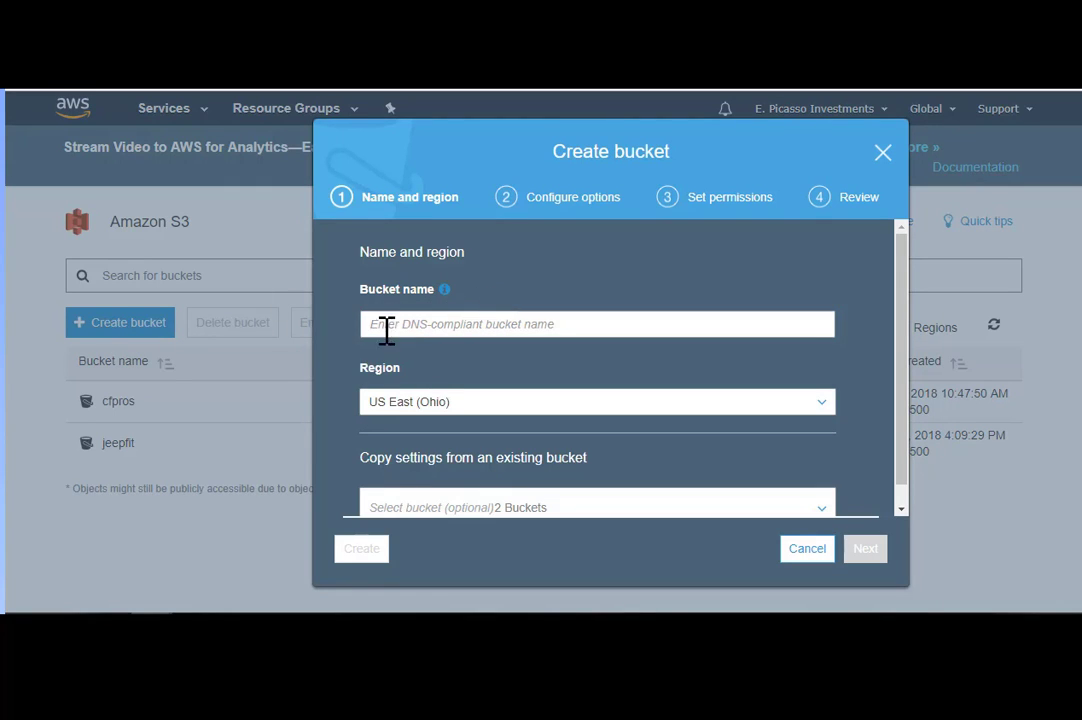
pyautogui.click(402, 316)
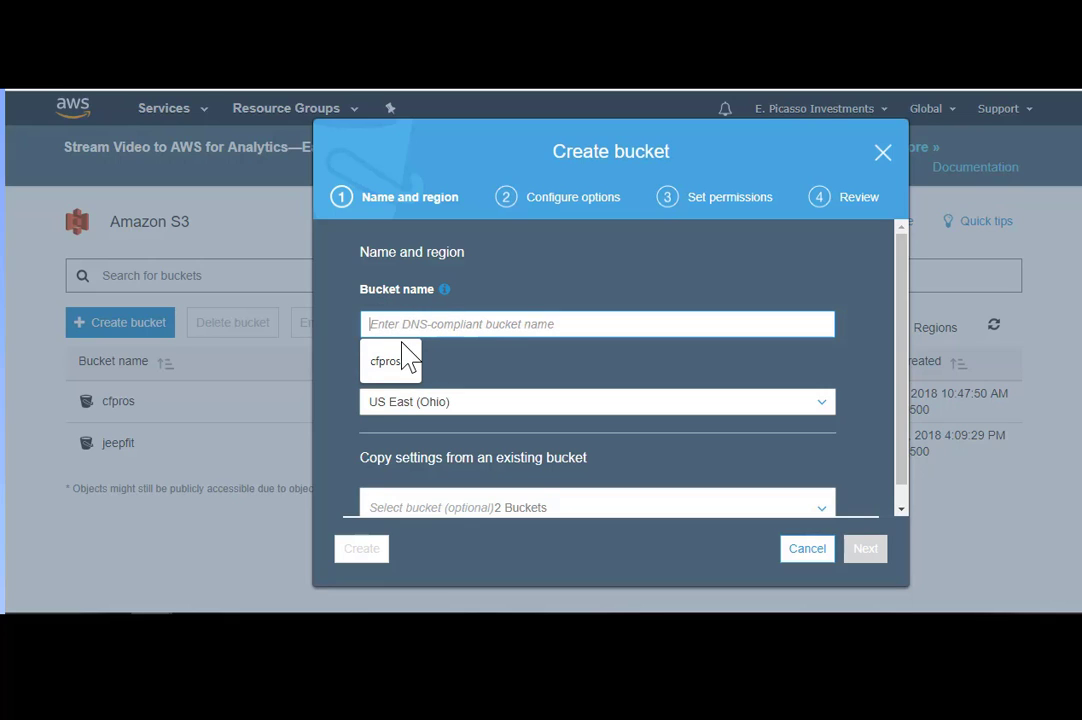
pyautogui.write('Test')
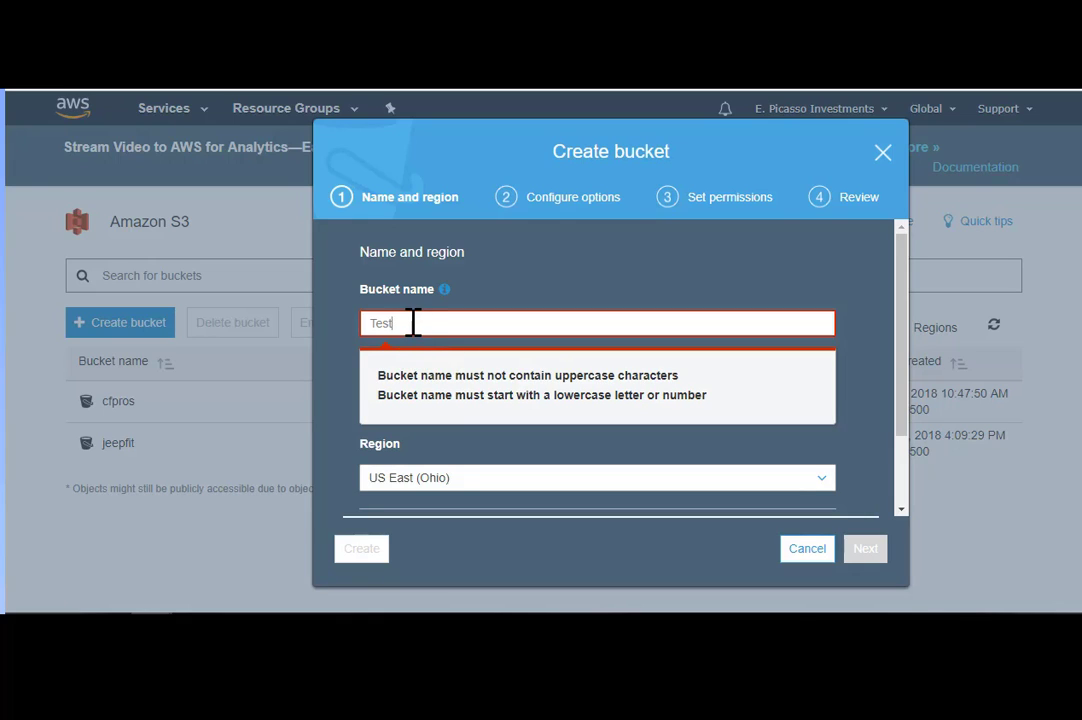
pyautogui.press('BackSpace')
pyautogui.press('BackSpace')
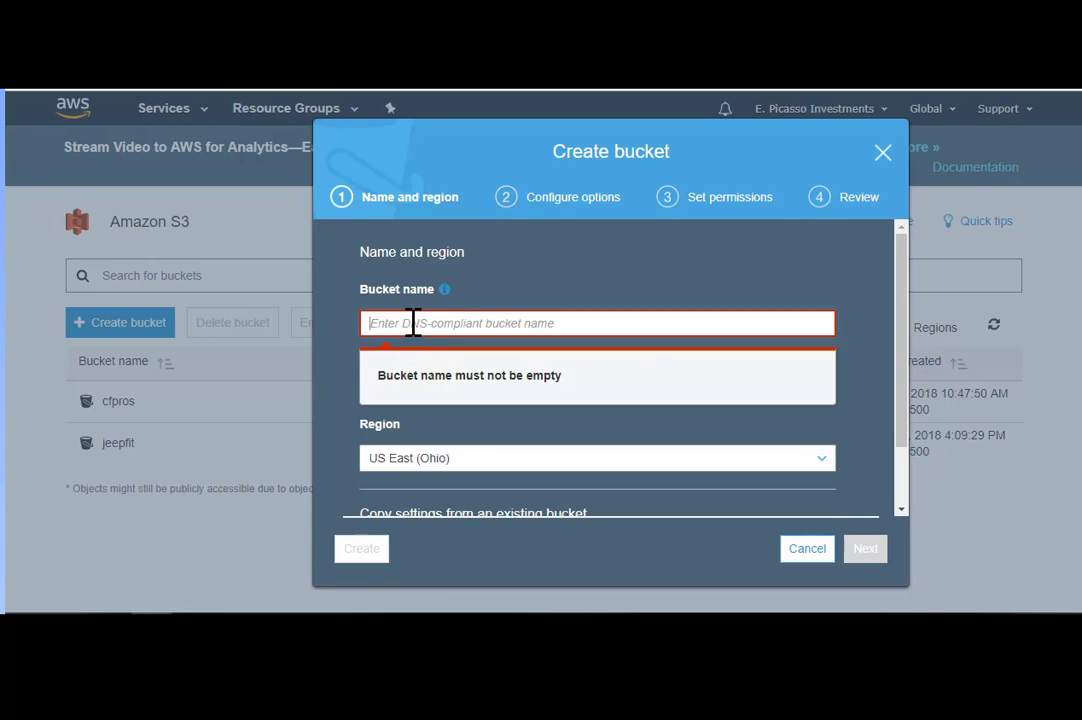
pyautogui.write('test')
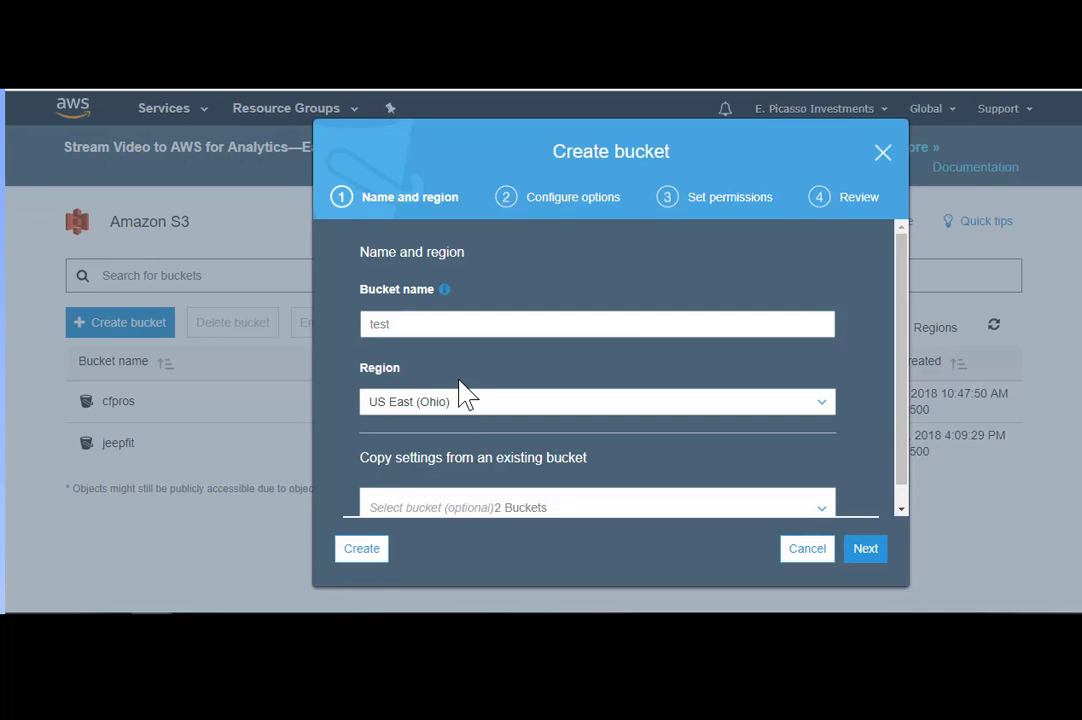
# - Keep US East (Ohio) as the bucket region and try to continue
pyautogui.click(447, 405)
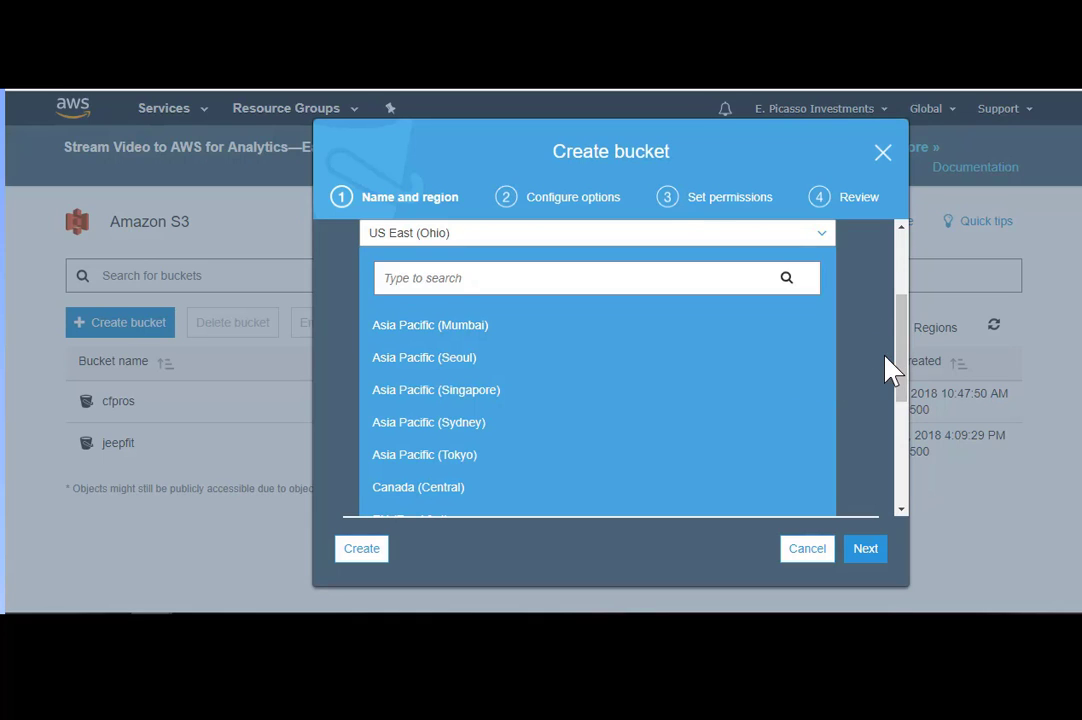
pyautogui.scroll(1, 908, 360)
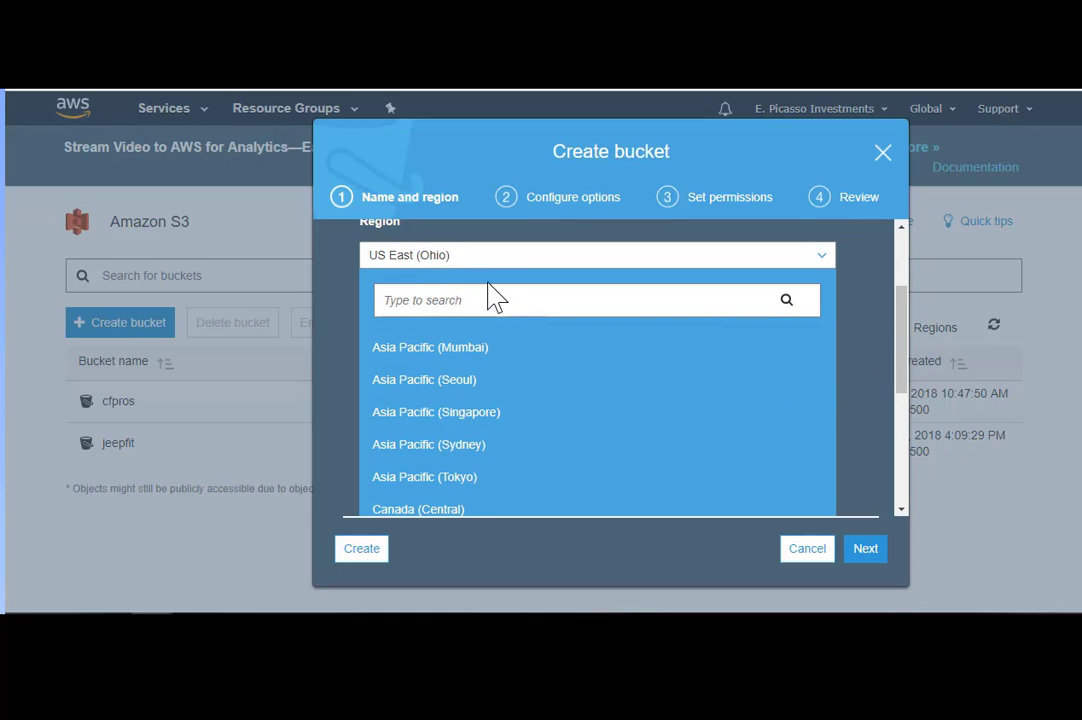
pyautogui.click(398, 258)
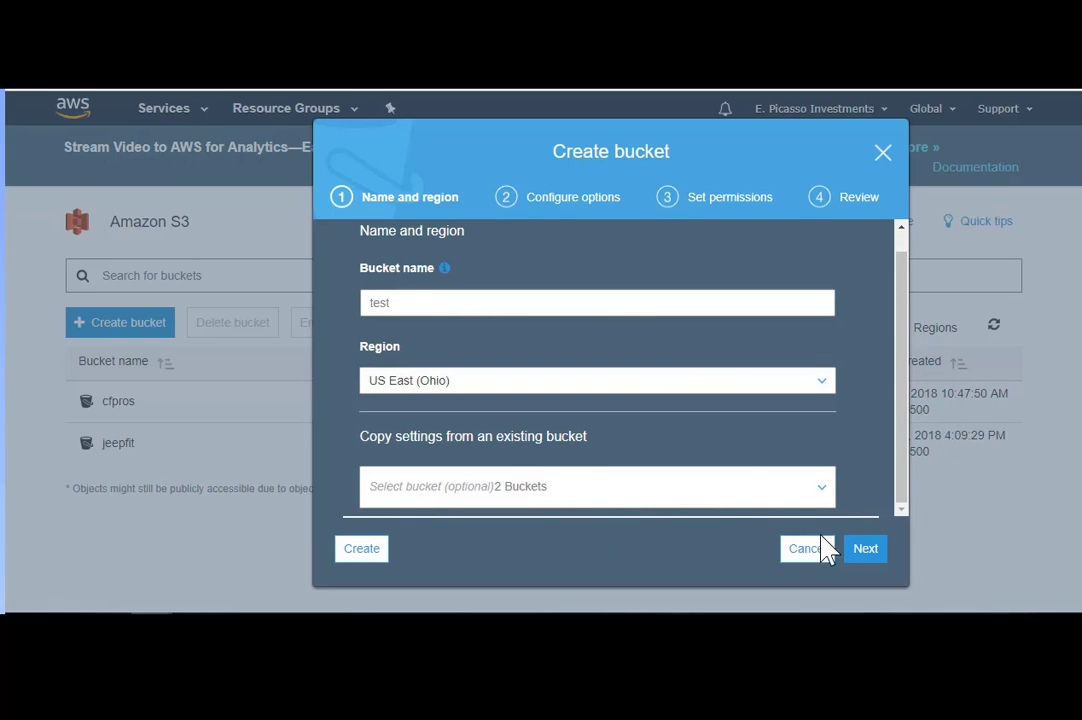
pyautogui.click(864, 550)
# - Replace the taken name with awsepictest and continue to Configure options
pyautogui.write('one')
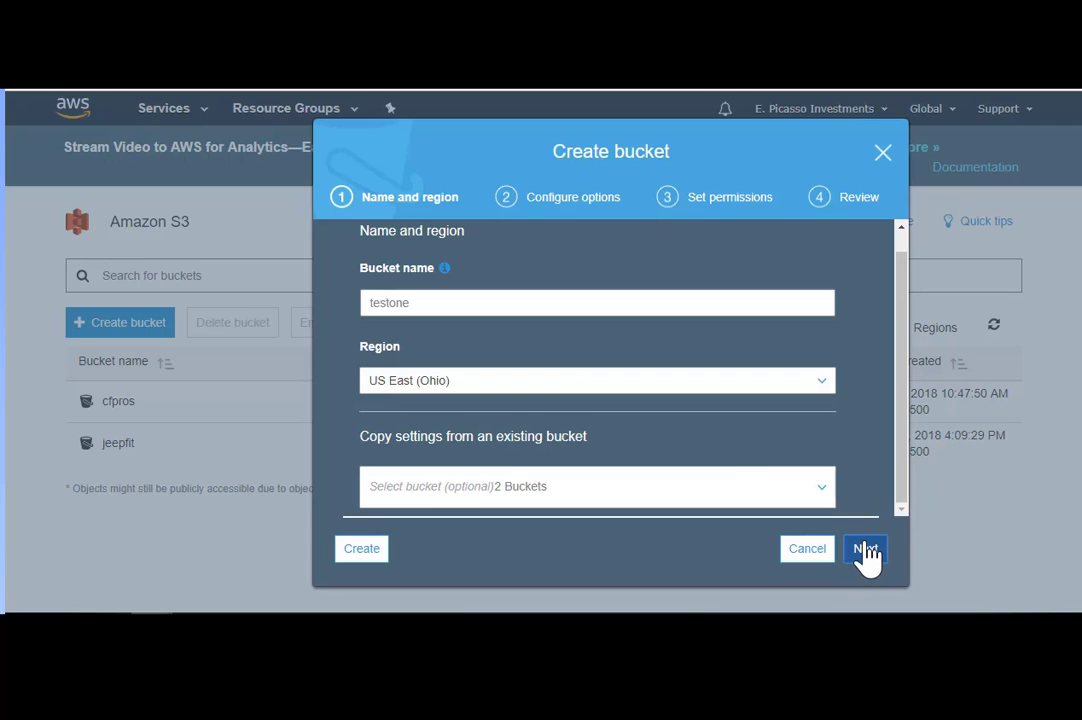
pyautogui.click(866, 548)
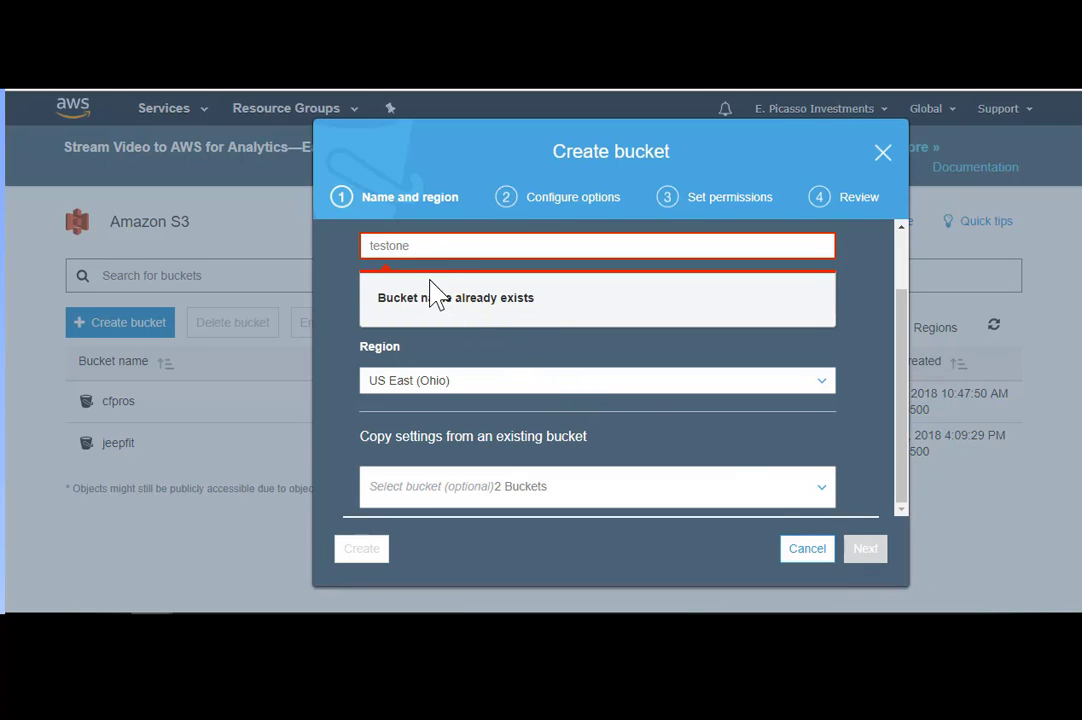
pyautogui.moveTo(426, 246); pyautogui.dragTo(240, 255)
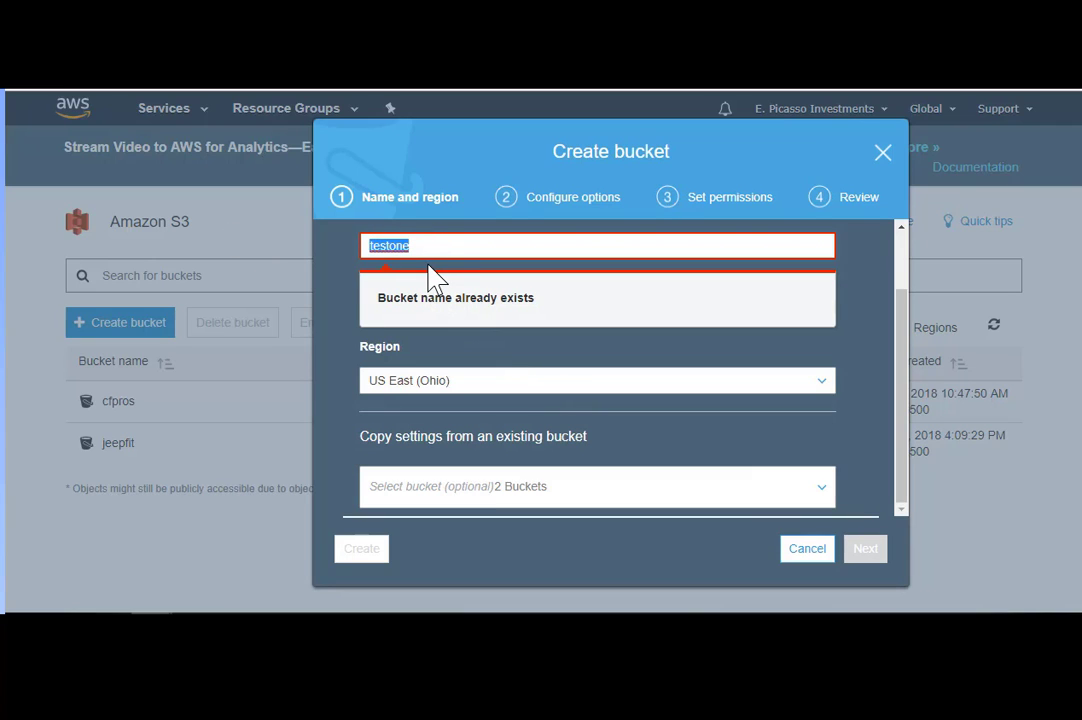
pyautogui.write('awsepic')
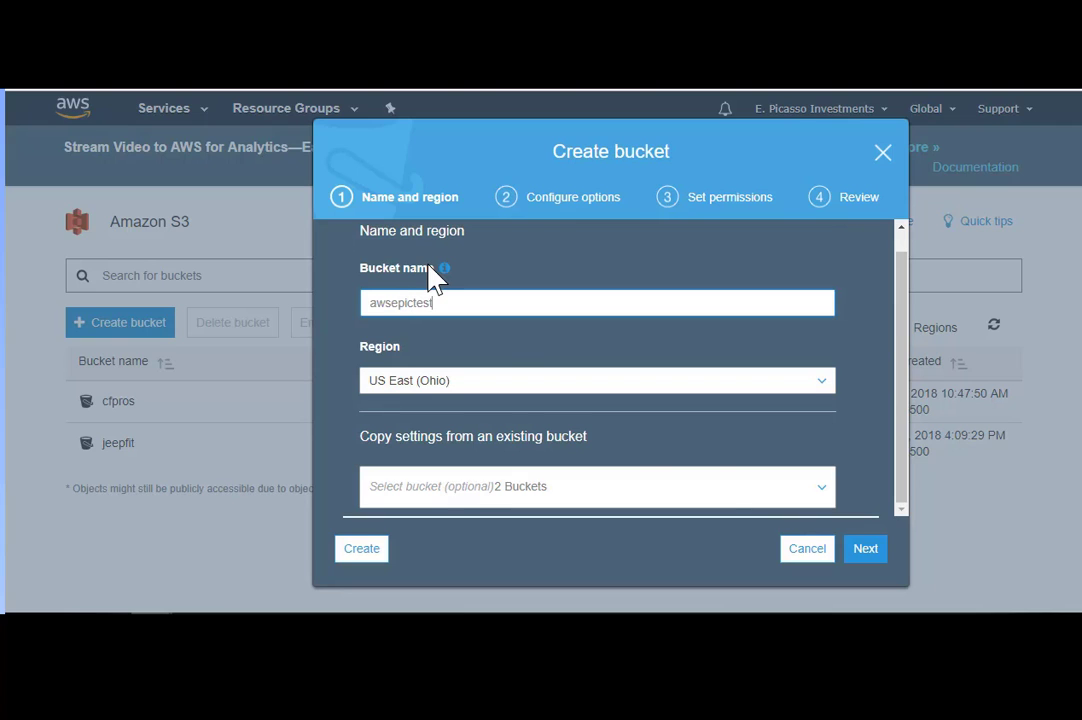
pyautogui.click(865, 548)
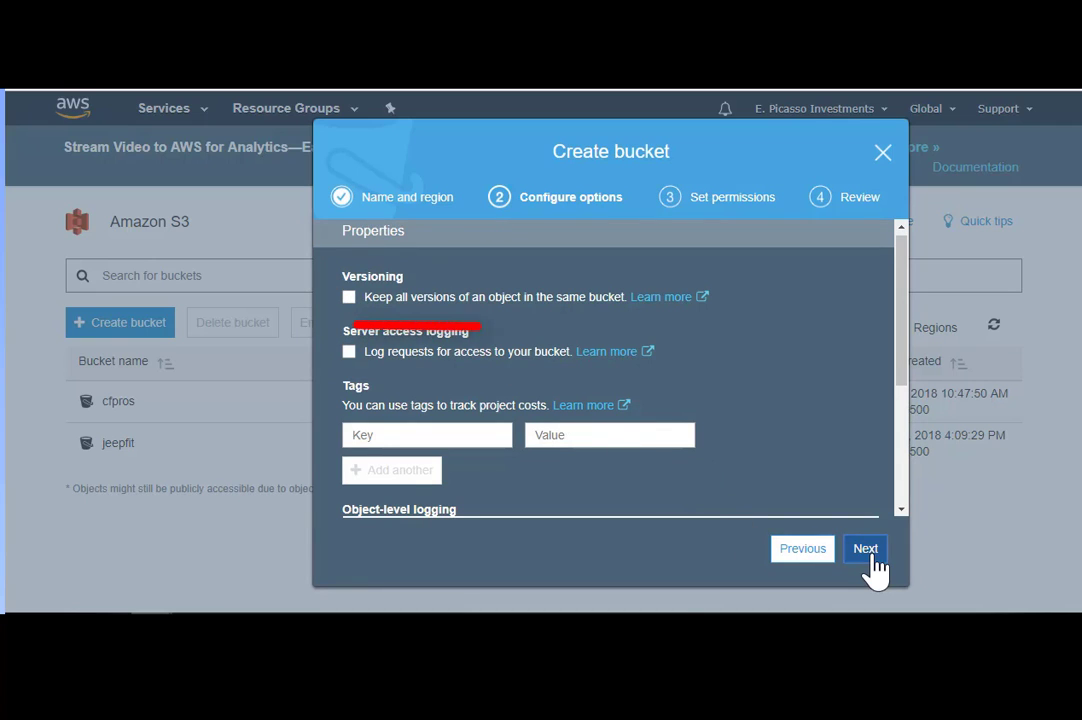
# - Leave versioning and logging off and continue to the permission settings
pyautogui.click(870, 556)
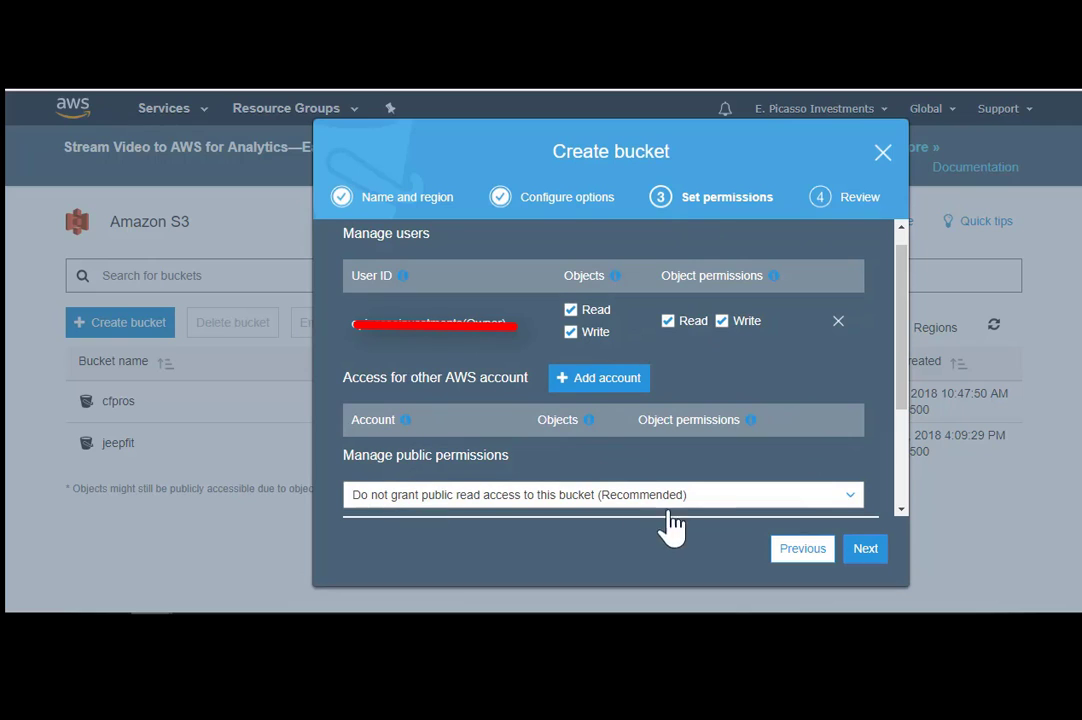
# - Choose 'Grant public read access to this bucket' under Manage public permissions
pyautogui.click(800, 503)
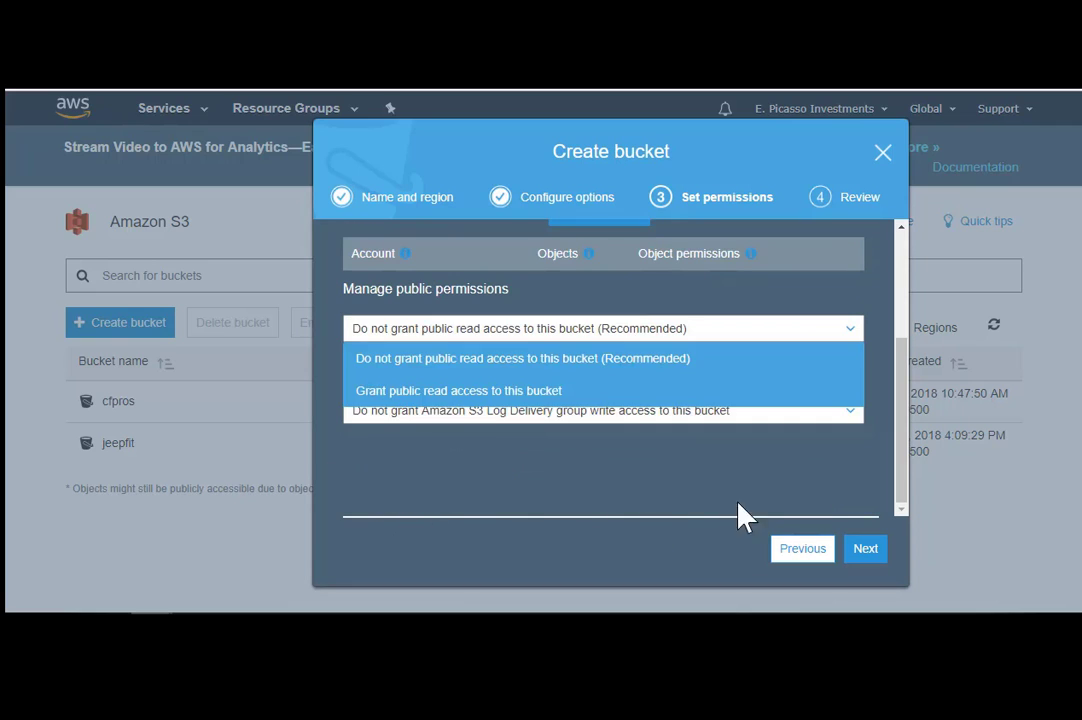
pyautogui.click(518, 461)
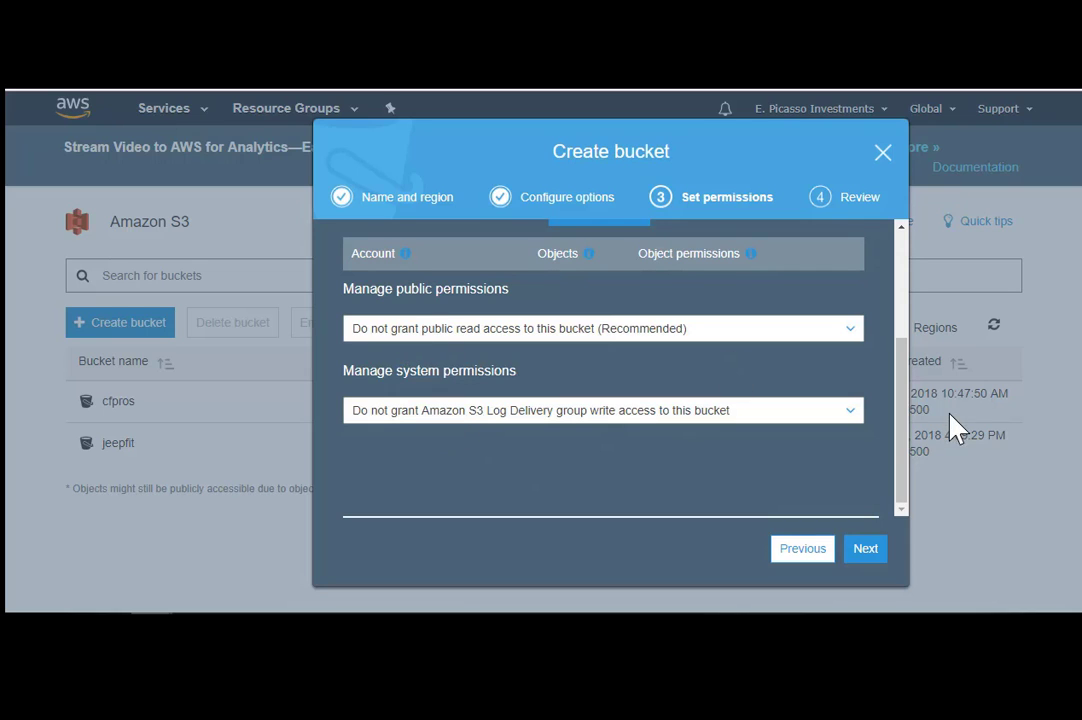
pyautogui.moveTo(905, 416); pyautogui.dragTo(908, 387)
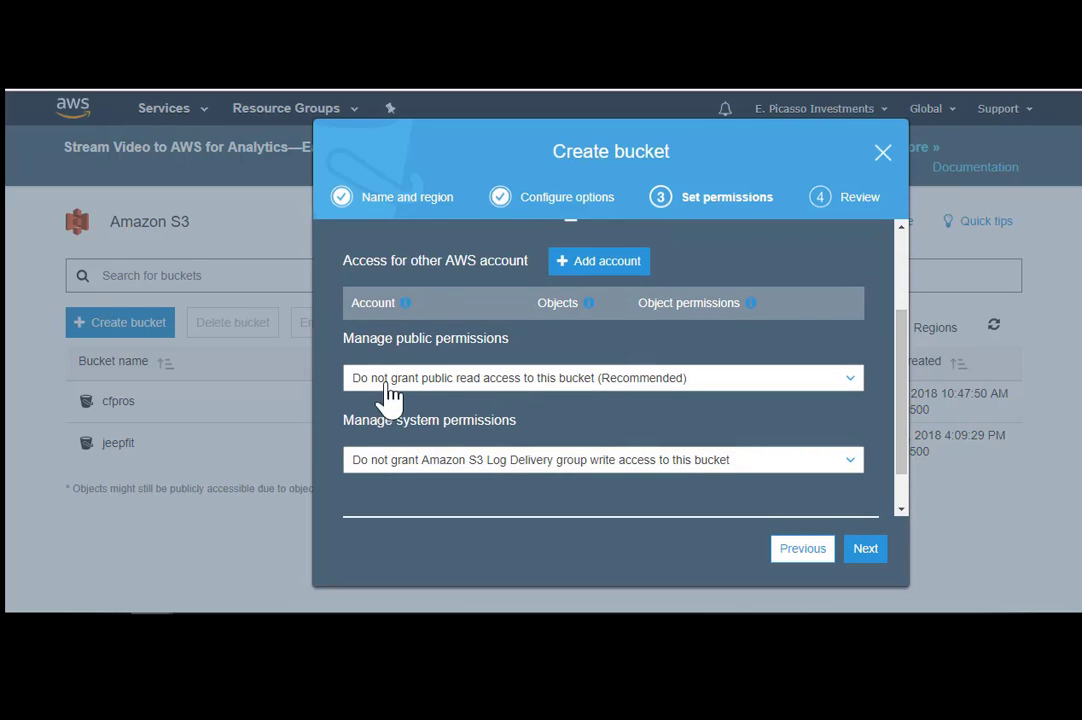
pyautogui.click(451, 380)
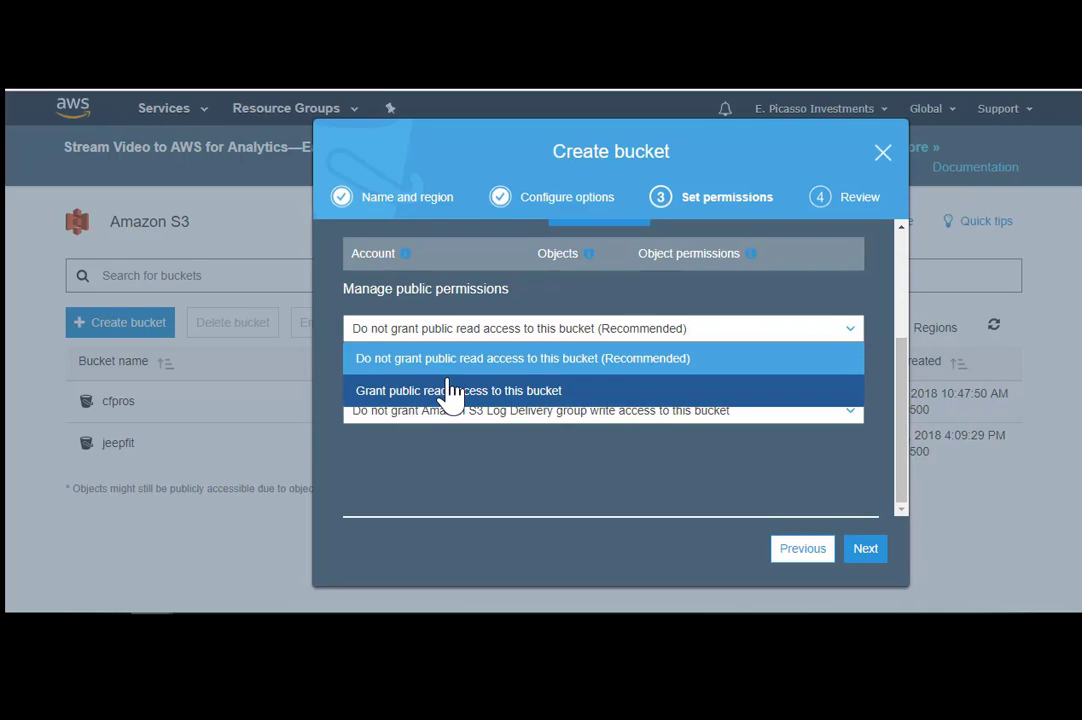
pyautogui.click(440, 358)
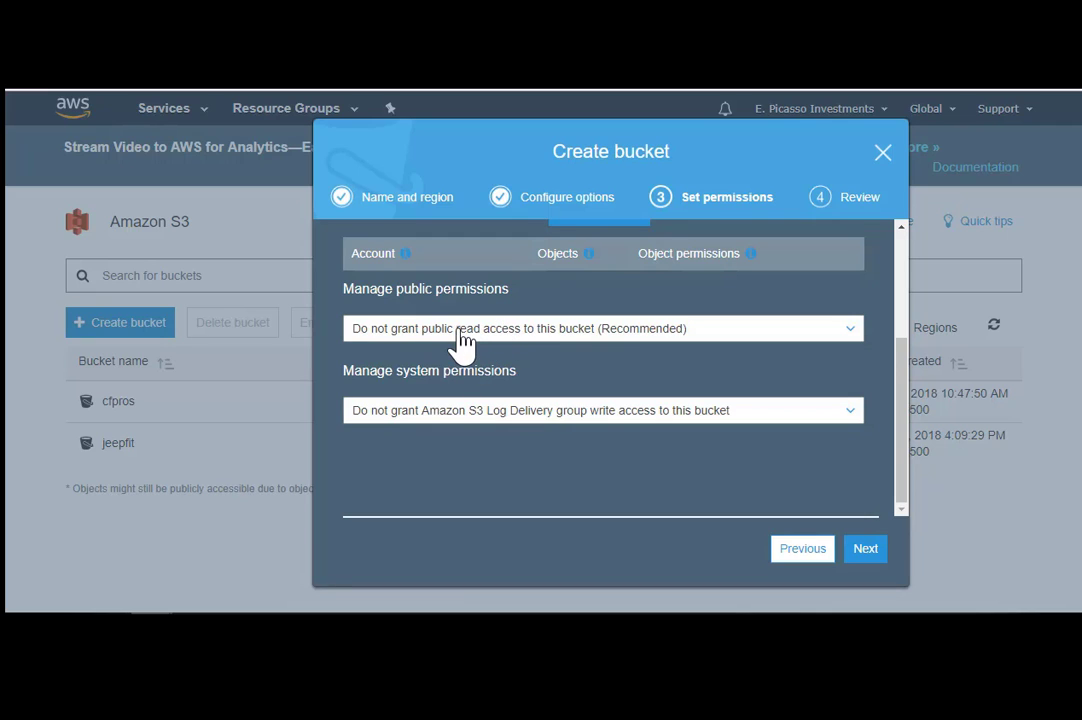
pyautogui.click(463, 340)
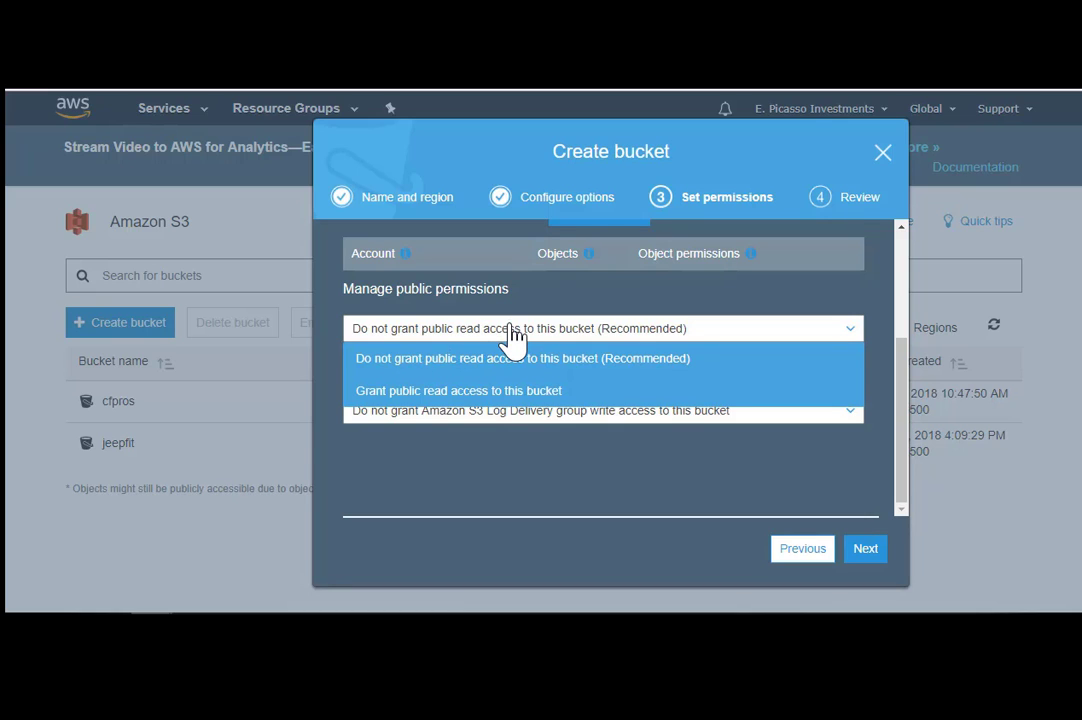
pyautogui.click(525, 334)
pyautogui.click(543, 330)
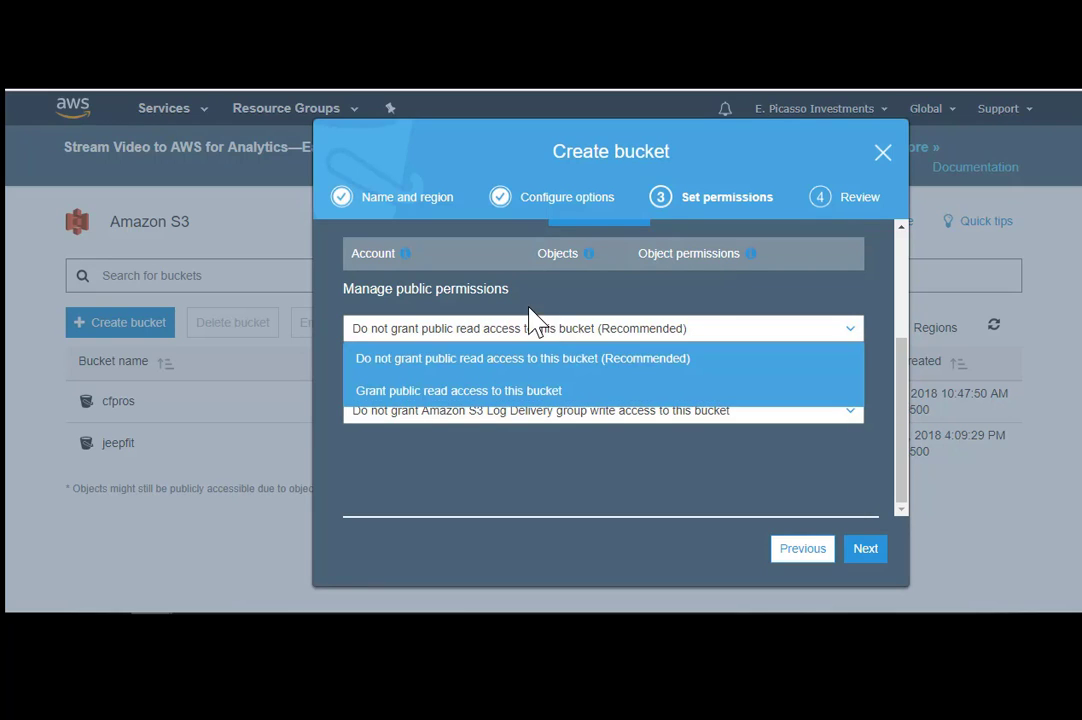
pyautogui.click(528, 308)
pyautogui.click(398, 332)
pyautogui.click(409, 398)
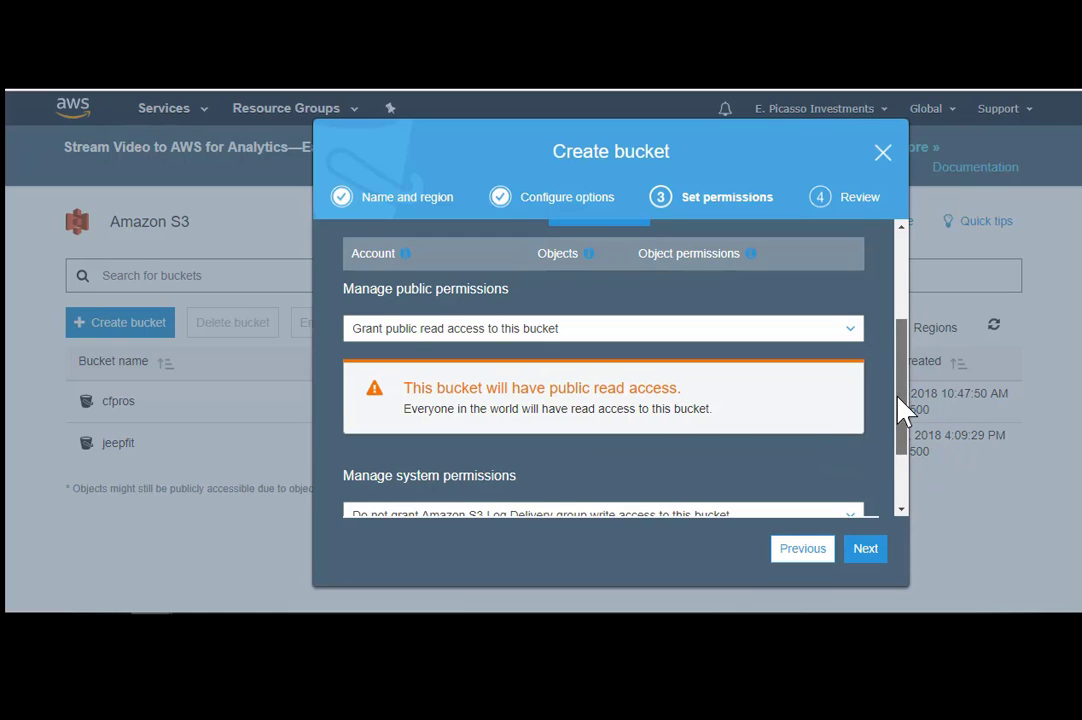
pyautogui.moveTo(898, 411); pyautogui.dragTo(820, 472)
# - Review the awsepictest summary with public read access and create the bucket
pyautogui.click(864, 550)
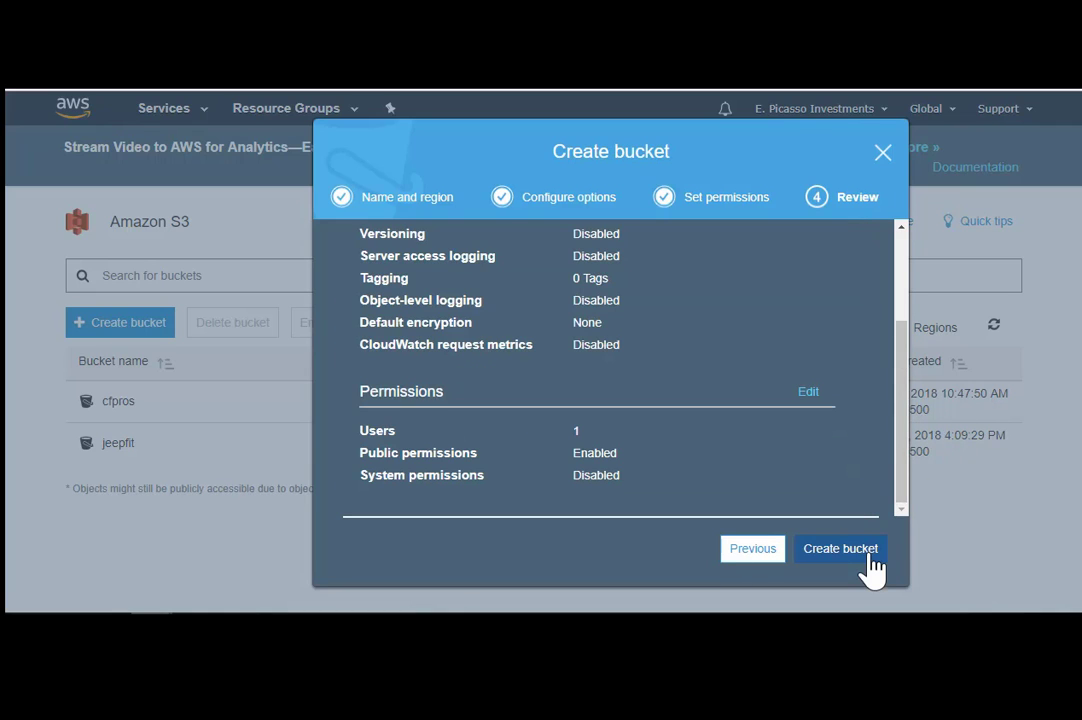
pyautogui.moveTo(898, 418); pyautogui.dragTo(904, 356)
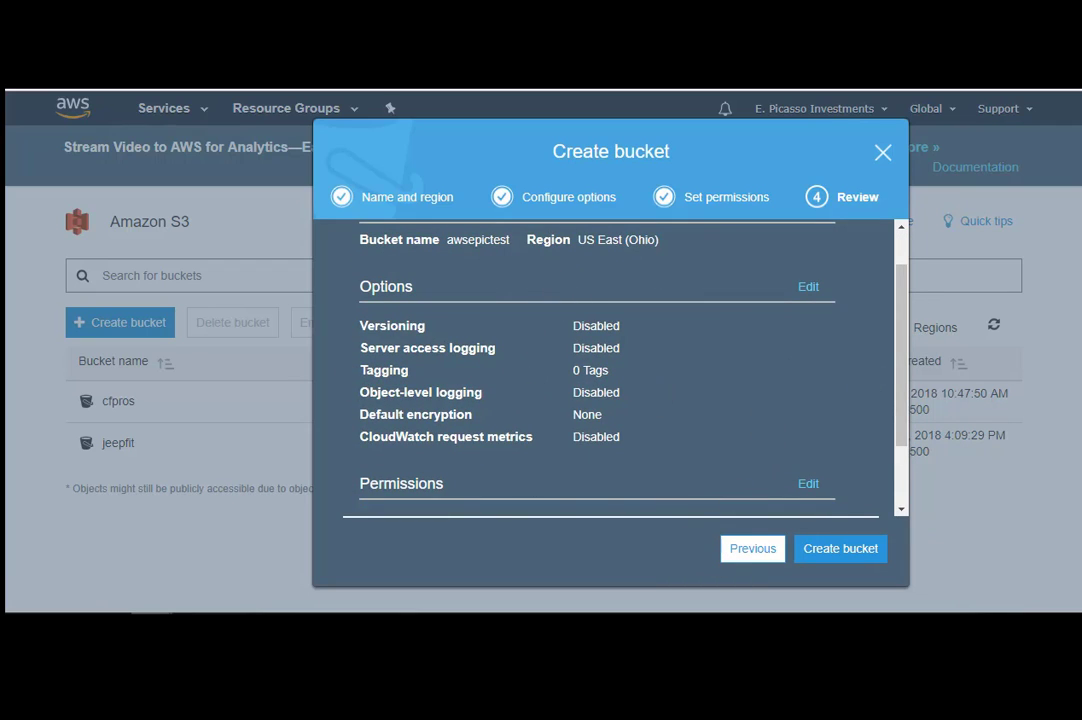
pyautogui.moveTo(908, 440); pyautogui.dragTo(908, 515)
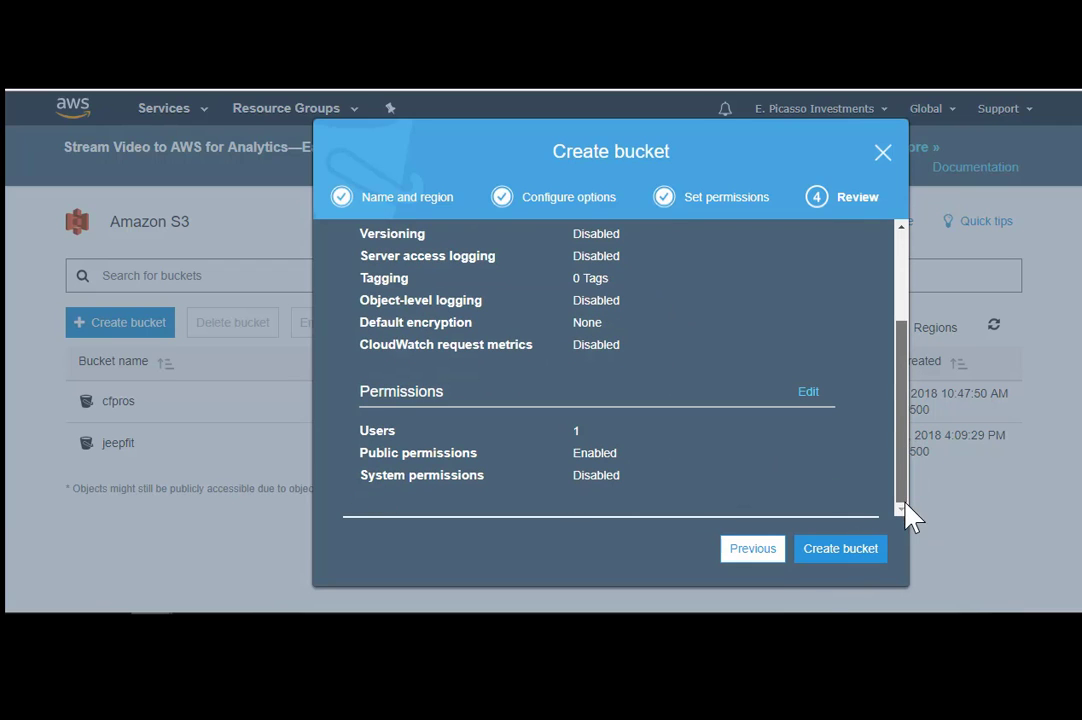
pyautogui.click(848, 552)
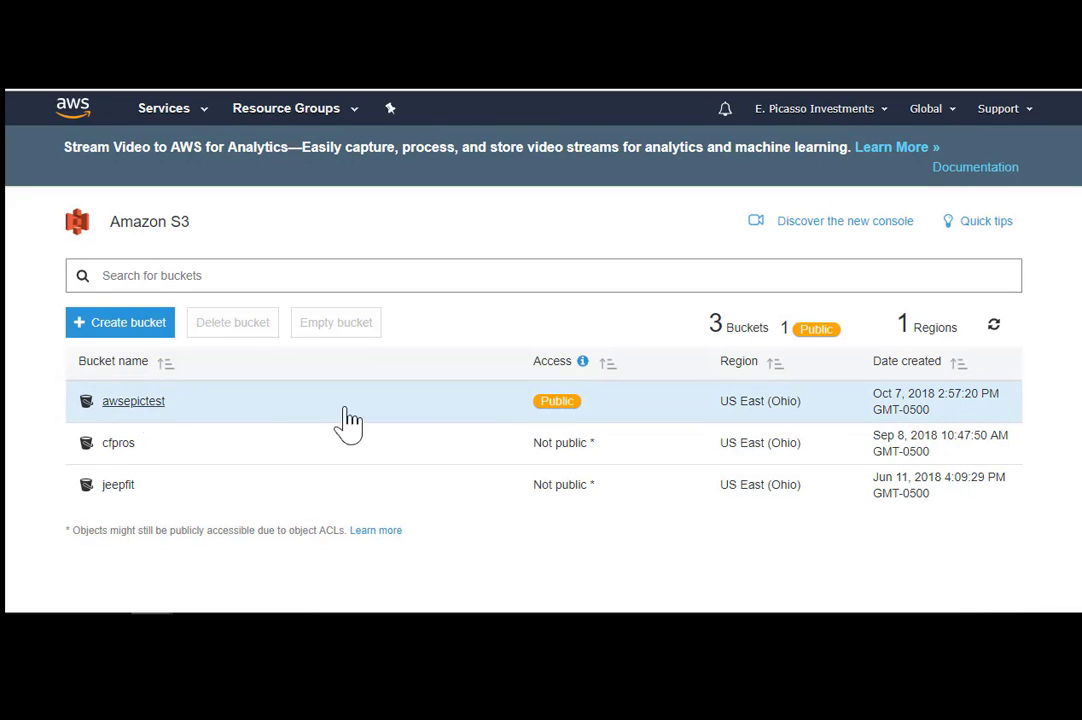
# - Open the empty awsepictest bucket's Overview page from the bucket list
pyautogui.click(131, 402)
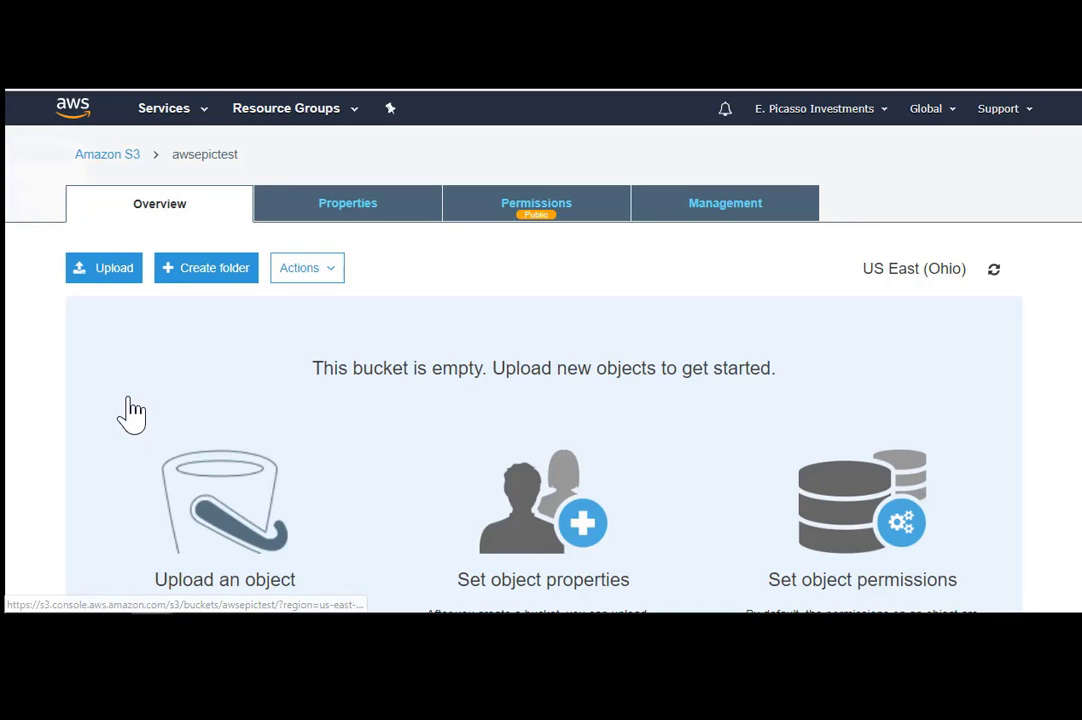
pyautogui.scroll(-4, 543, 400)
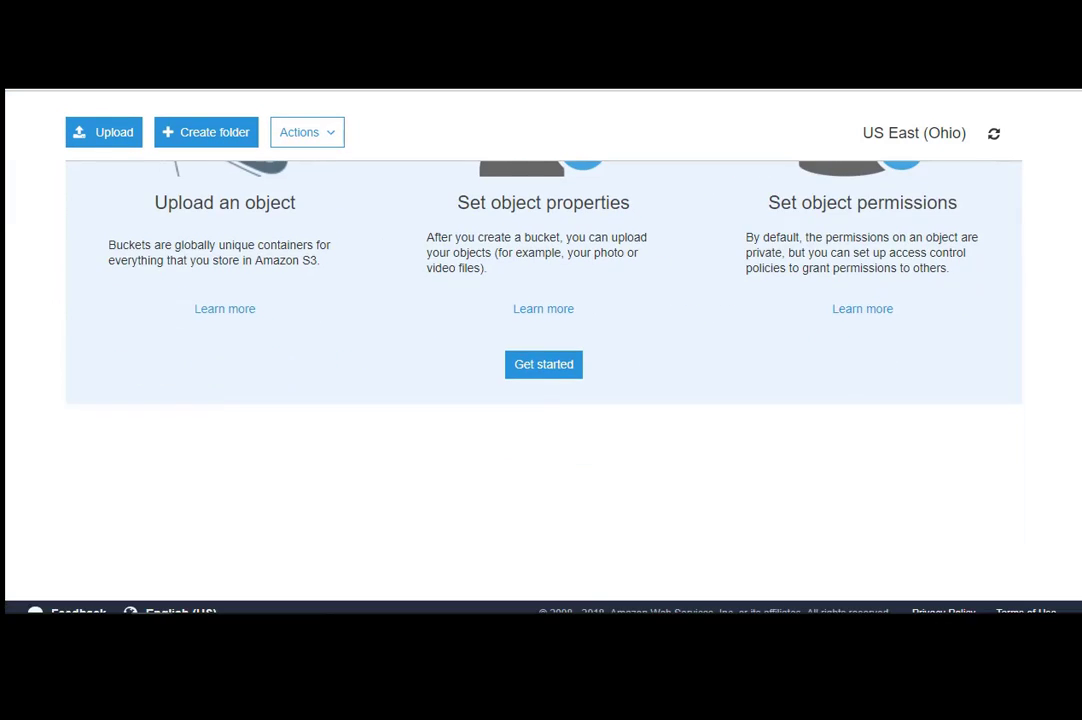
pyautogui.scroll(4, 543, 400)
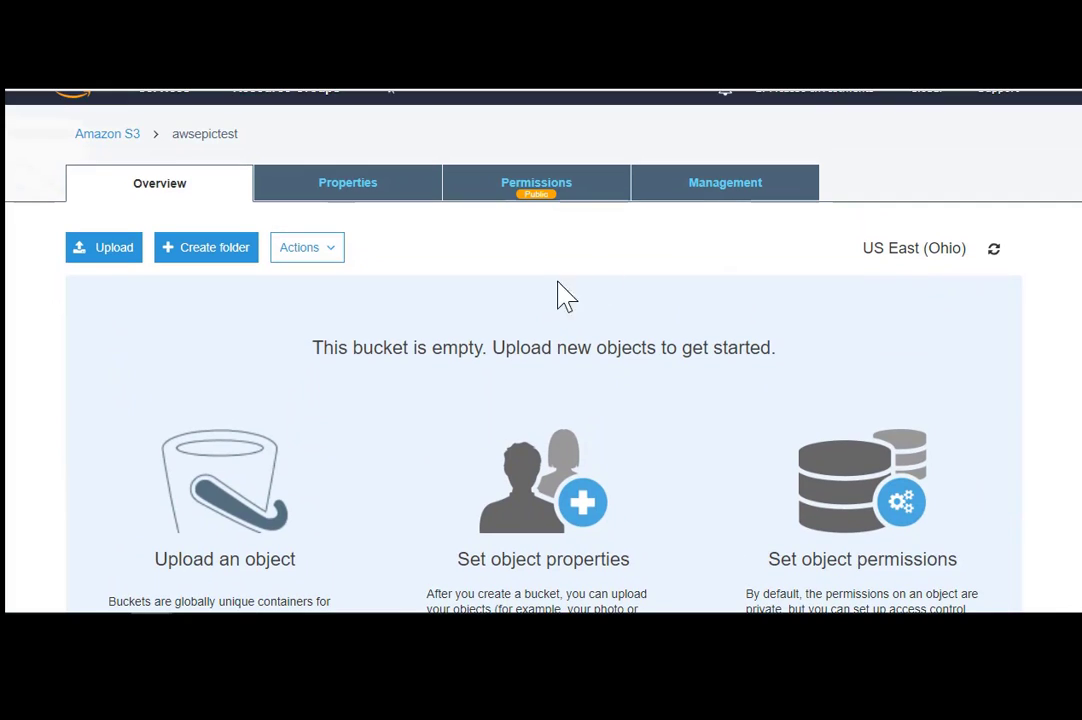
# - In awsepictest's Access Control List, leave Everyone's list-objects permission unticked and save
pyautogui.click(537, 195)
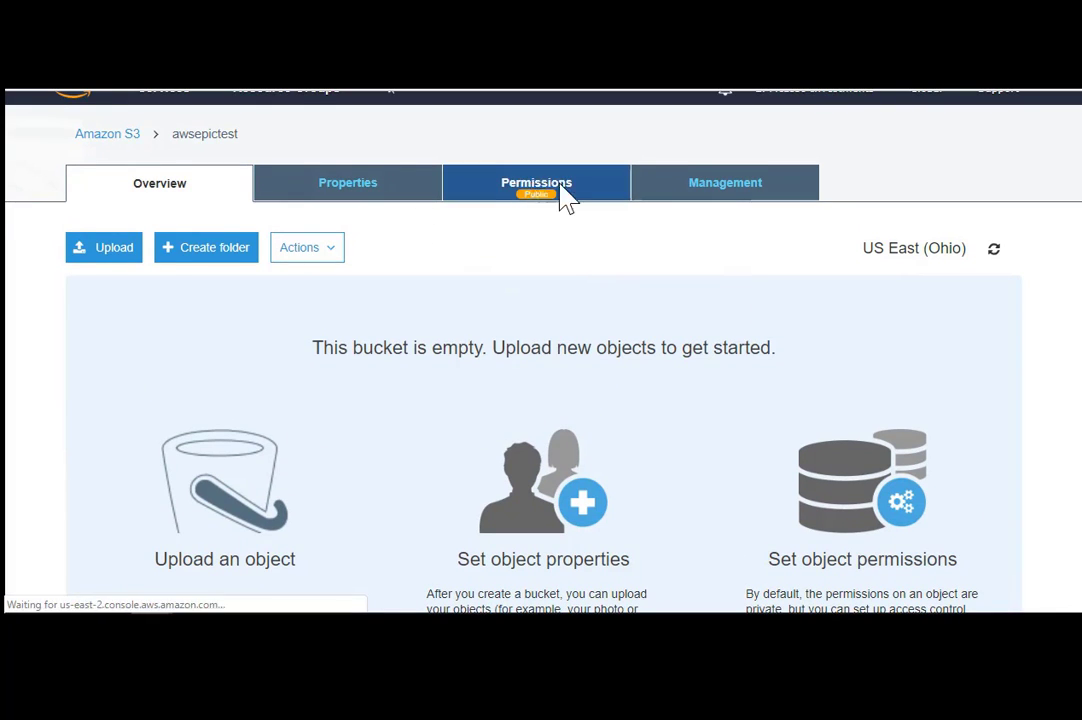
pyautogui.scroll(-2, 180, 360)
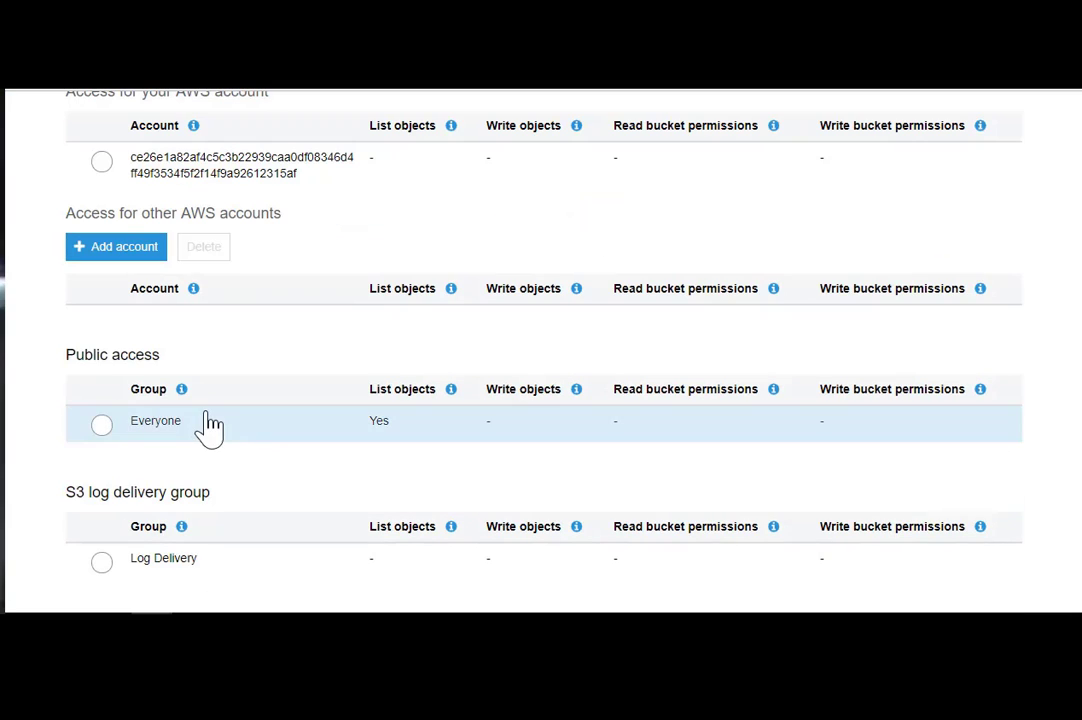
pyautogui.click(324, 425)
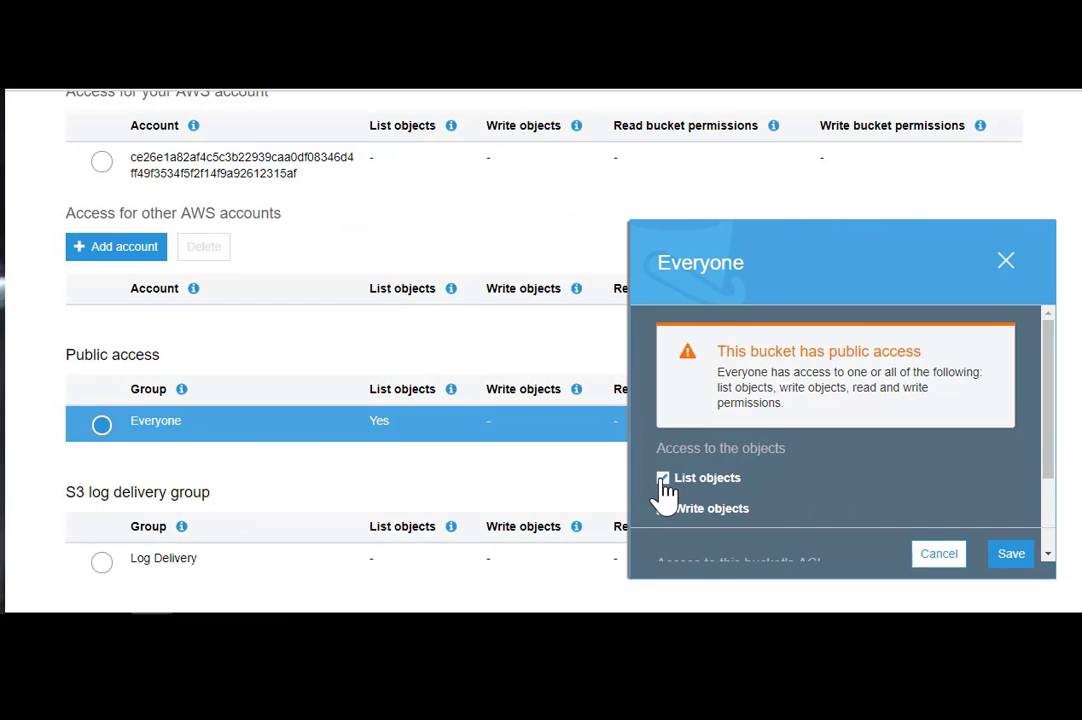
pyautogui.click(663, 480)
pyautogui.moveTo(1053, 464); pyautogui.dragTo(1050, 516)
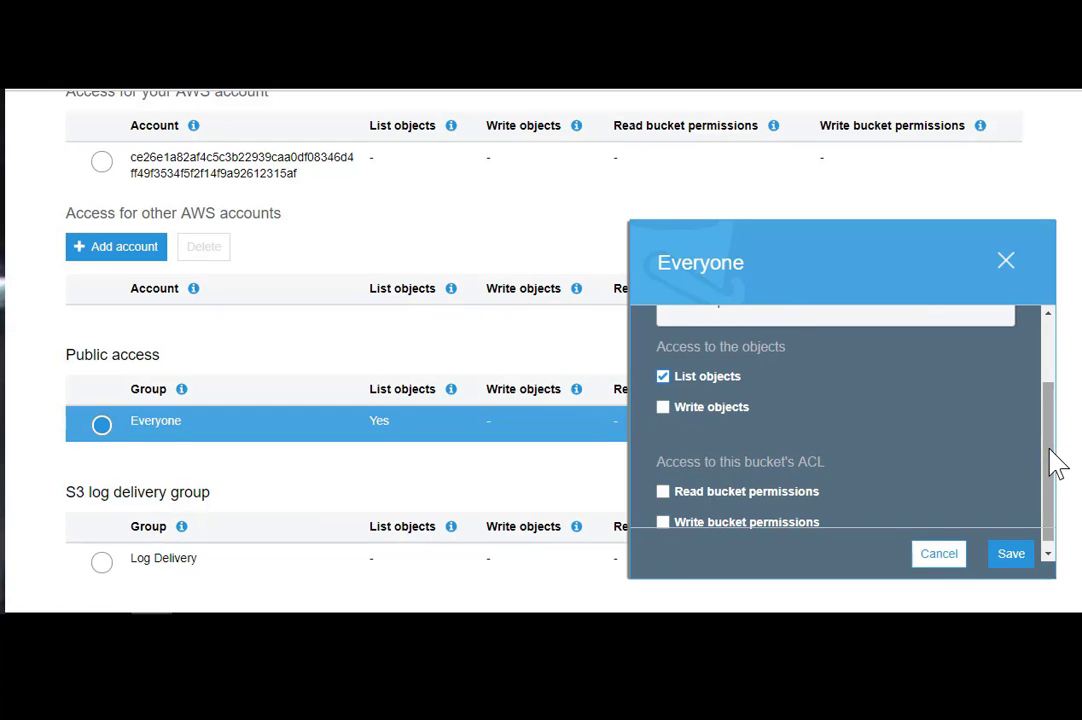
pyautogui.moveTo(1053, 464); pyautogui.dragTo(1053, 374)
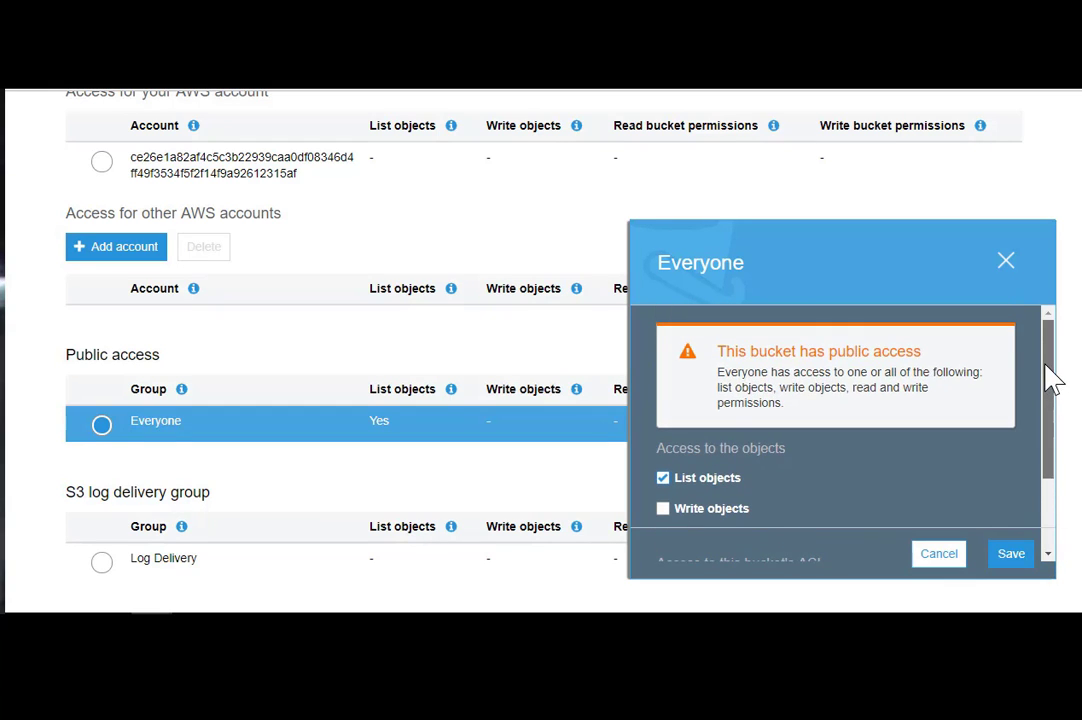
pyautogui.click(663, 478)
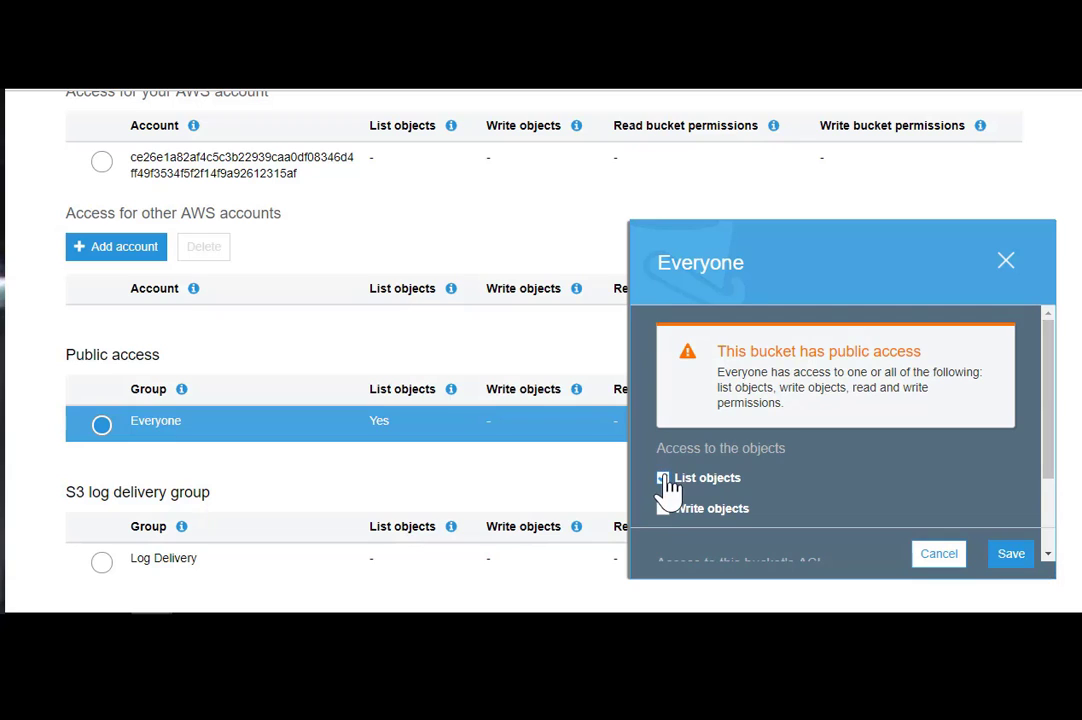
pyautogui.click(1012, 556)
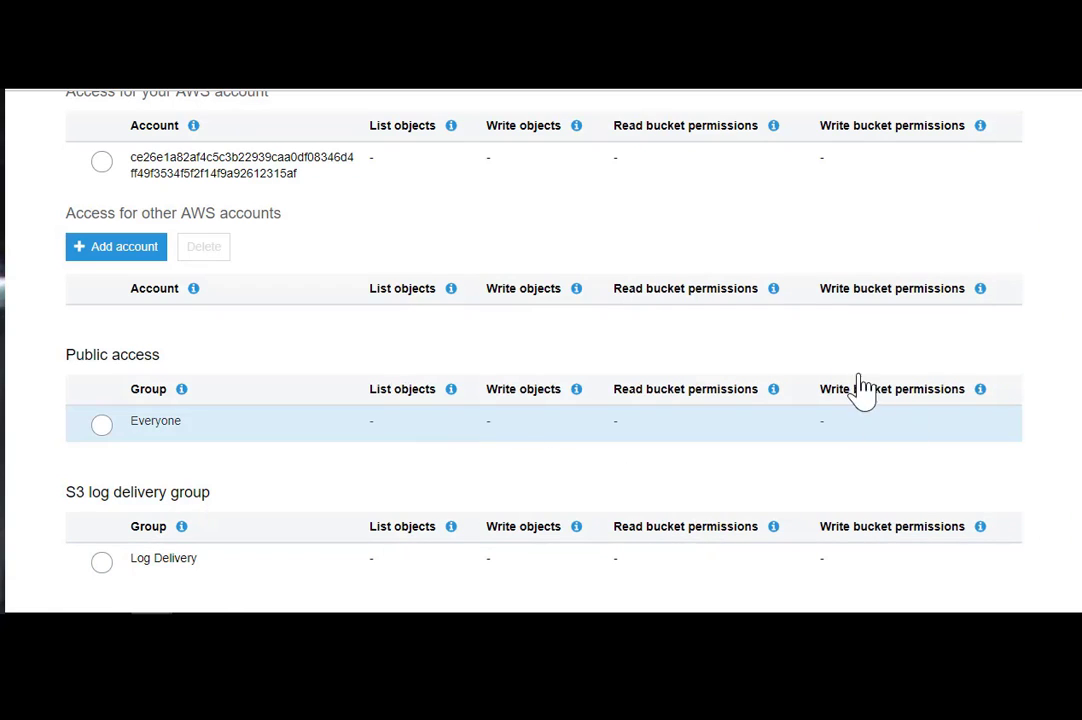
# - Grant the owner account all four ACL permissions, save, and return to the bucket Overview
pyautogui.scroll(3, 540, 350)
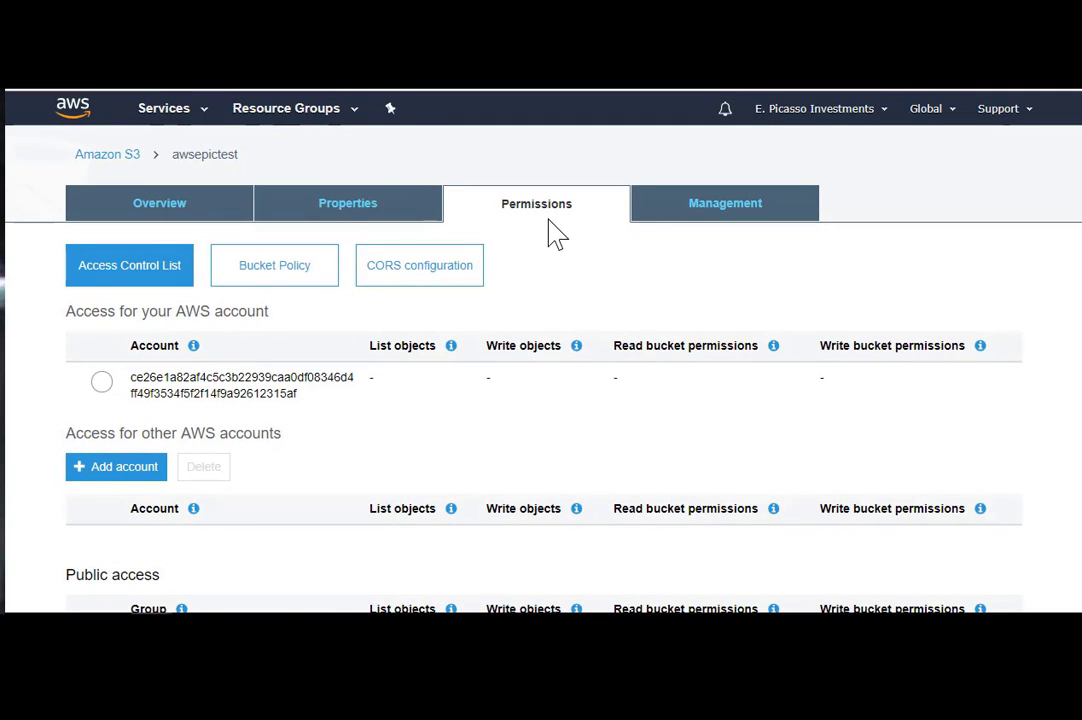
pyautogui.scroll(-3, 314, 333)
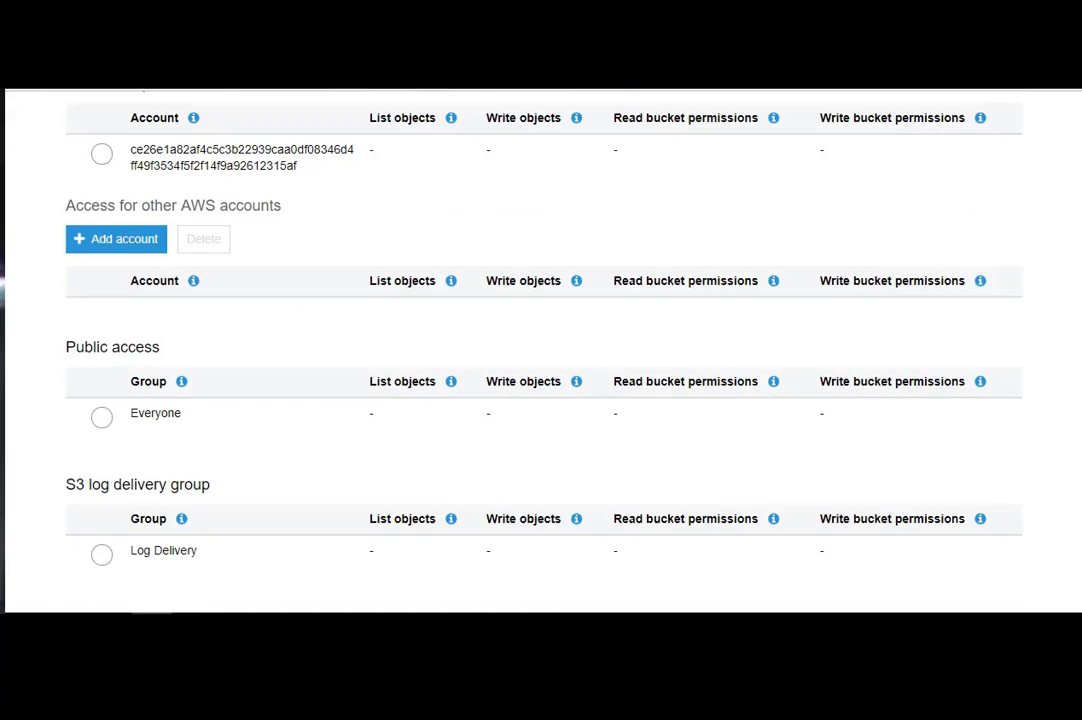
pyautogui.scroll(3, 314, 333)
pyautogui.click(382, 385)
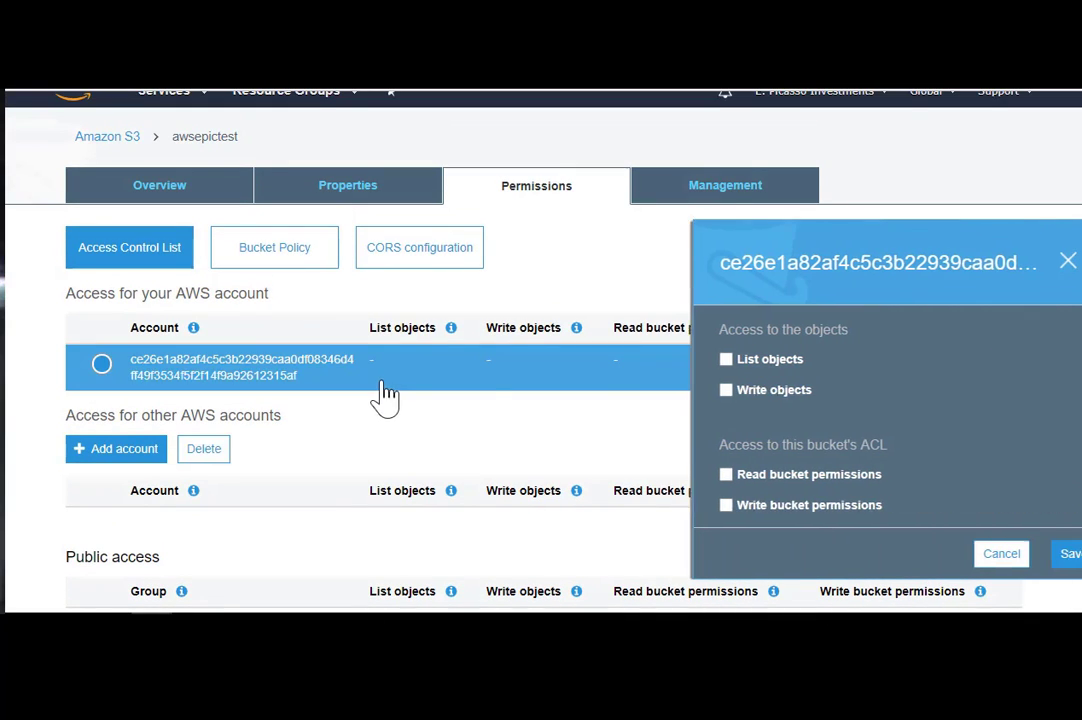
pyautogui.click(663, 362)
pyautogui.click(663, 391)
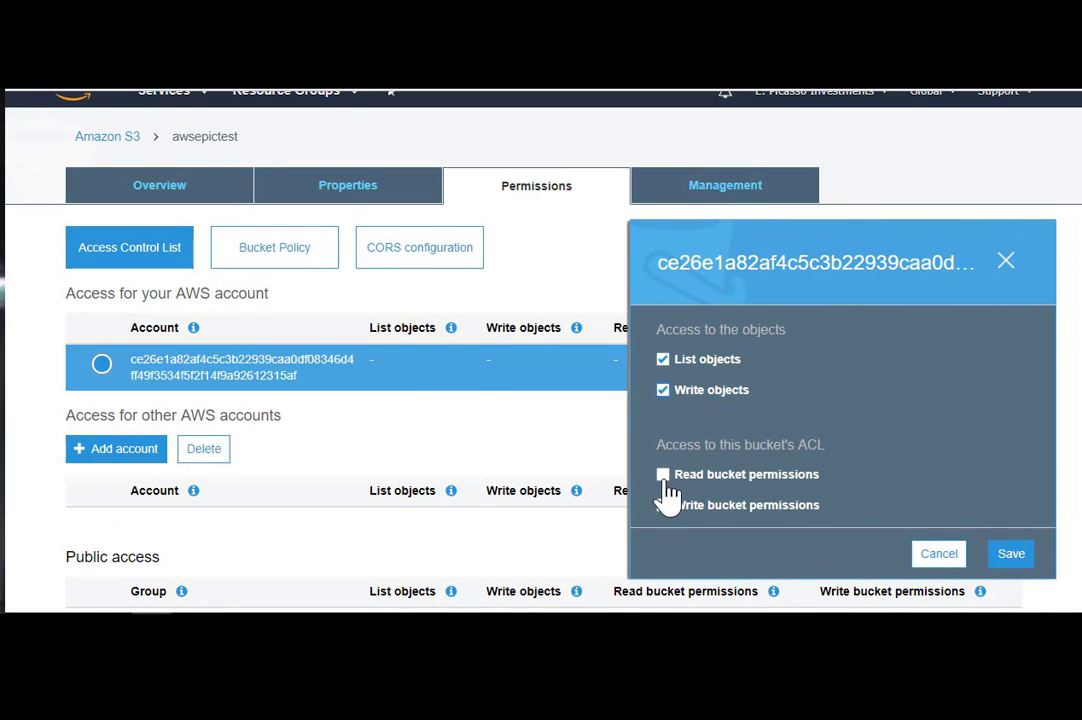
pyautogui.click(1011, 556)
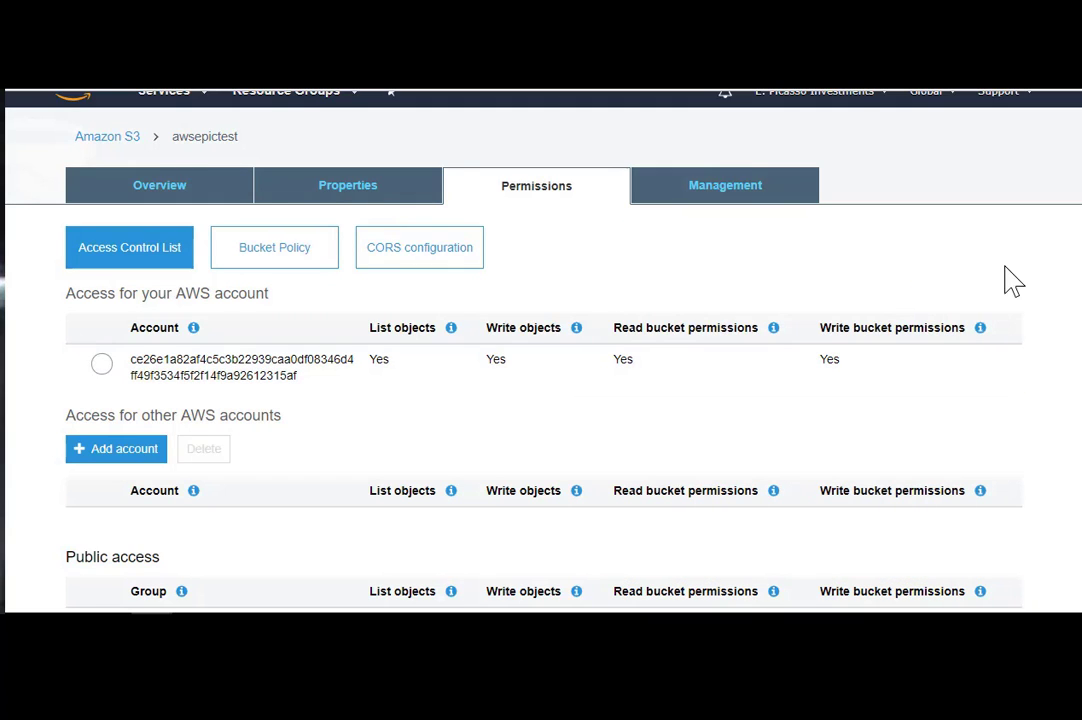
pyautogui.click(193, 190)
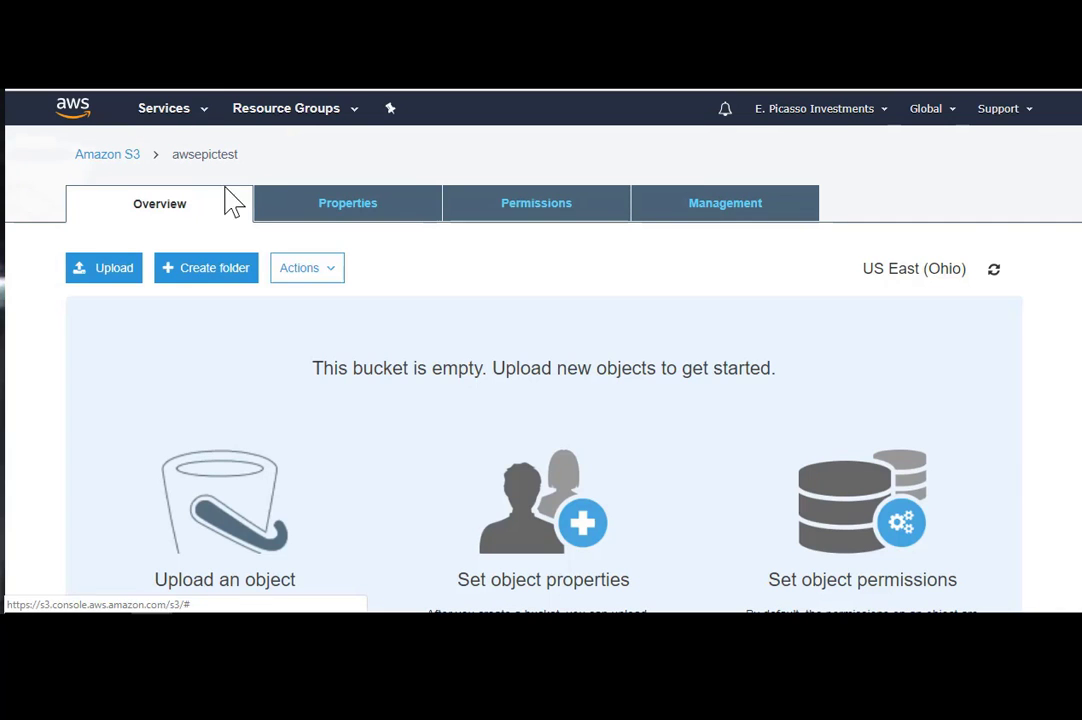
# - Launch the Upload wizard for awsepictest and bring up the file chooser with Add files
pyautogui.scroll(-2, 543, 400)
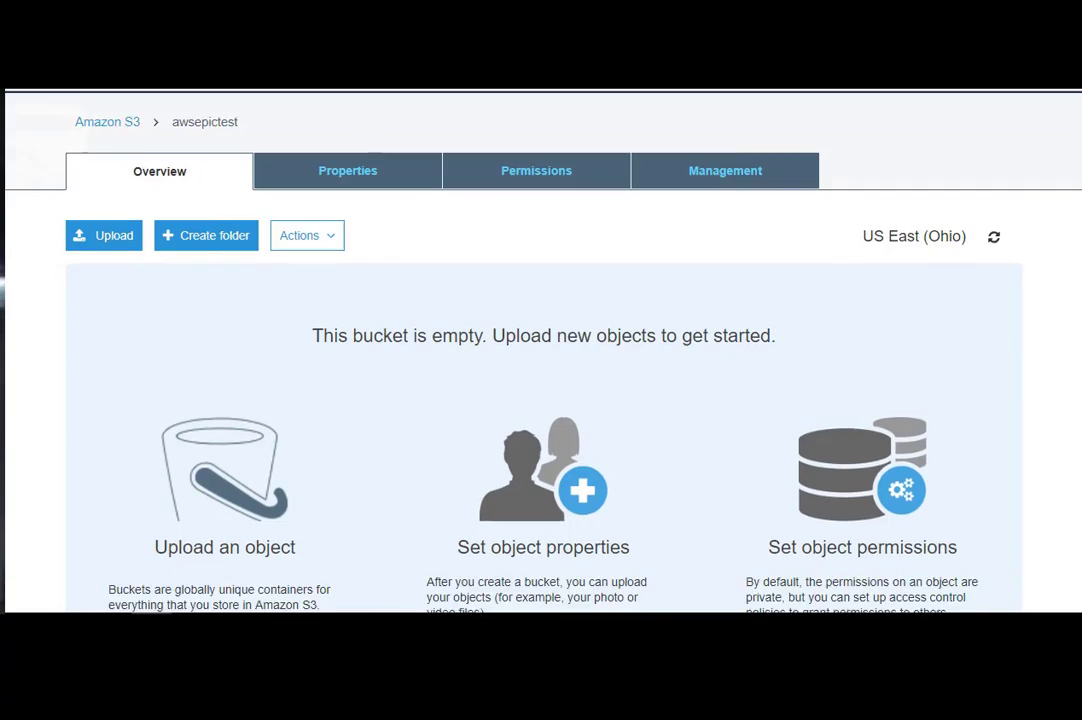
pyautogui.scroll(2, 1077, 232)
pyautogui.scroll(-3, 1071, 315)
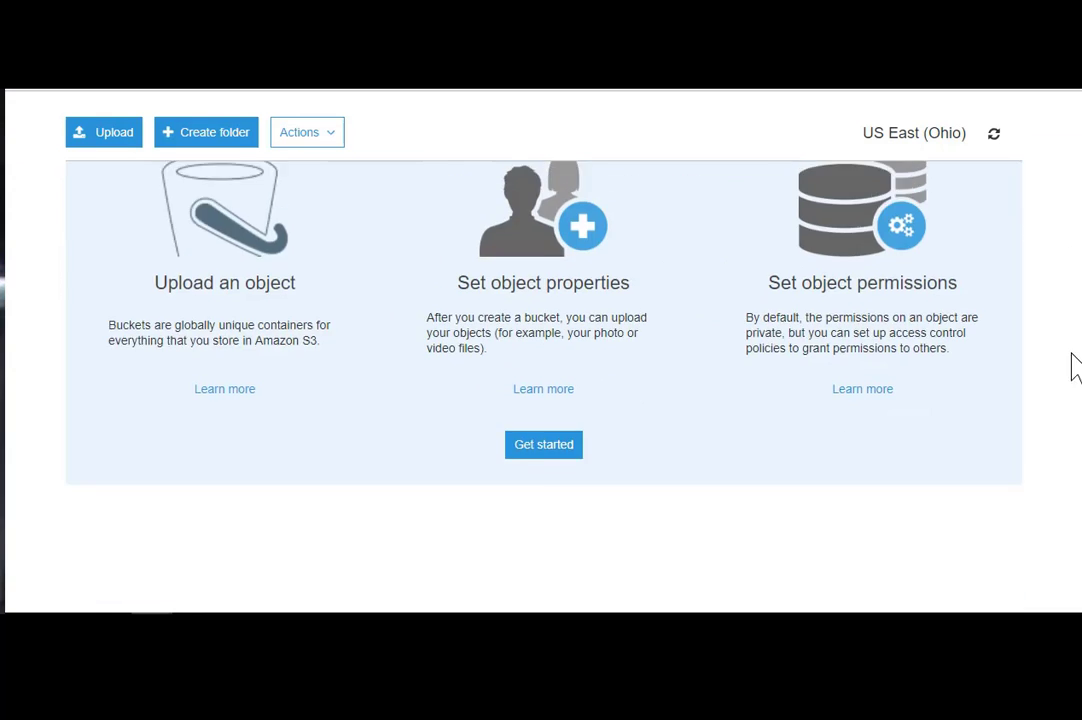
pyautogui.scroll(2, 1060, 345)
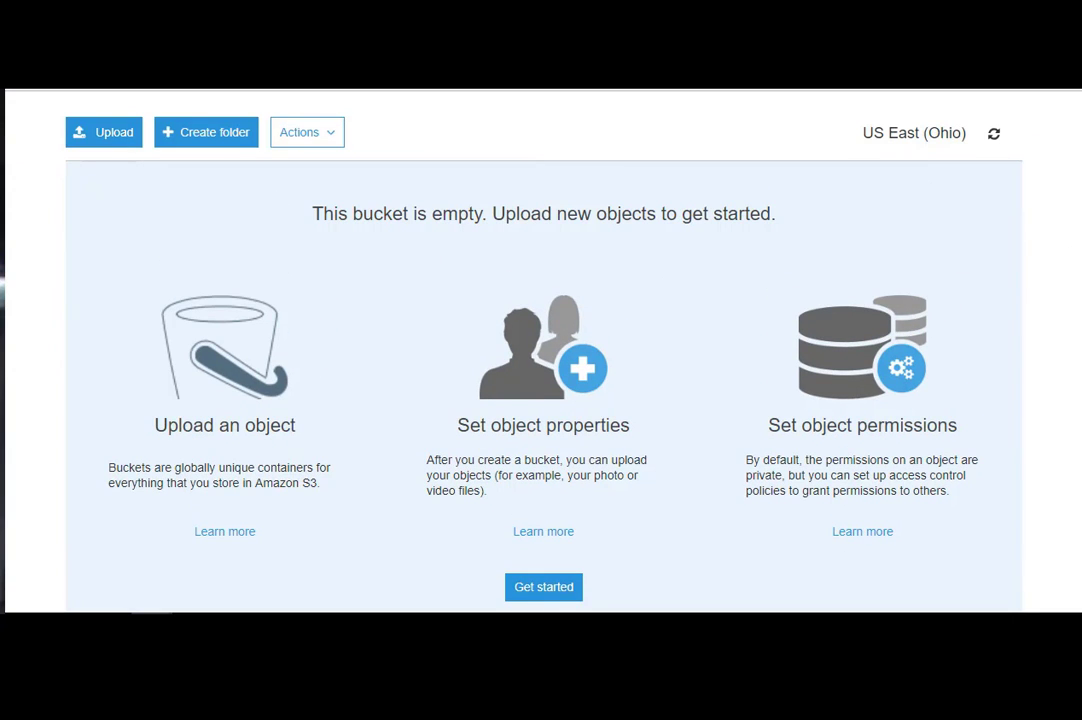
pyautogui.moveTo(1078, 345); pyautogui.dragTo(1078, 240)
pyautogui.scroll(2, 1074, 190)
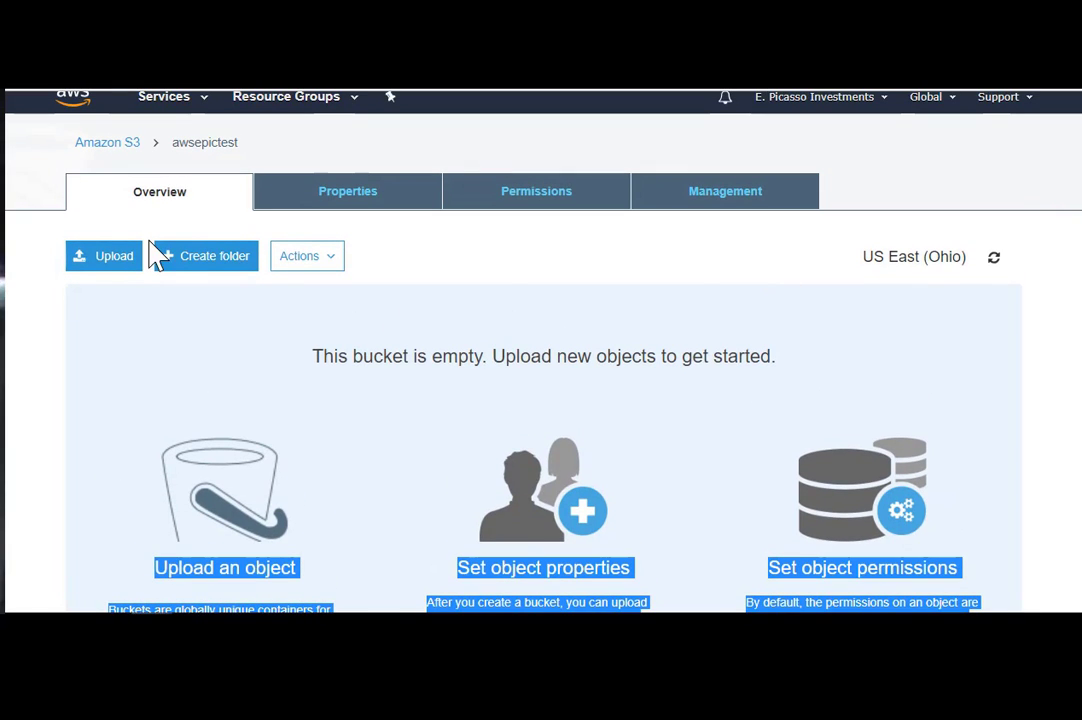
pyautogui.click(105, 262)
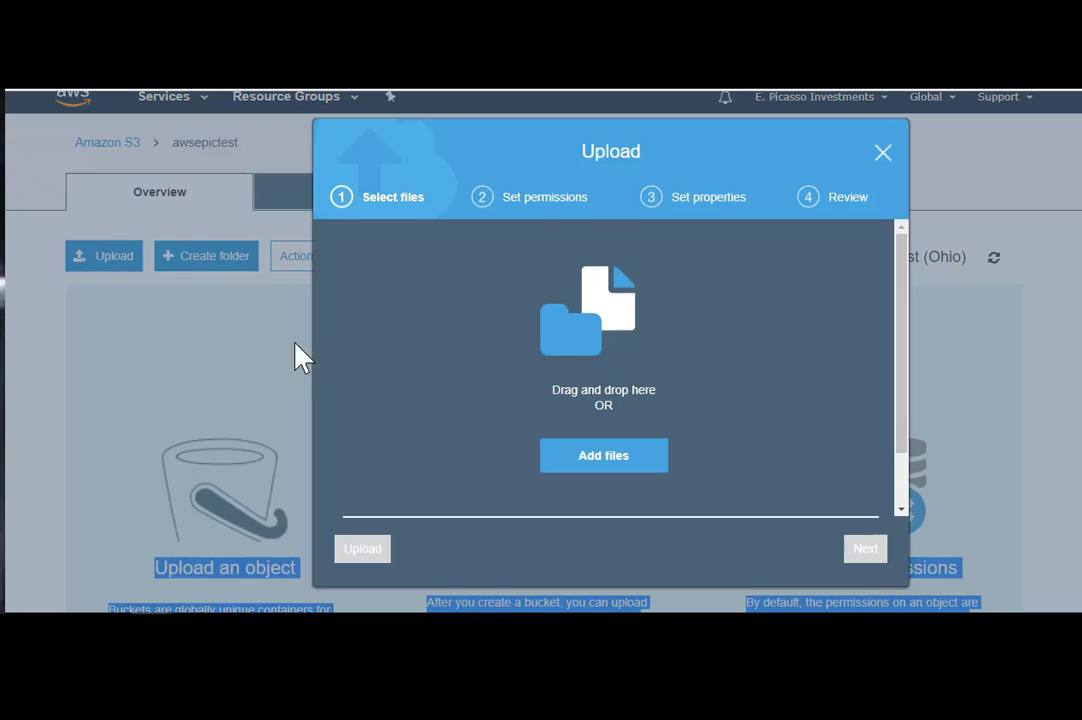
pyautogui.click(590, 462)
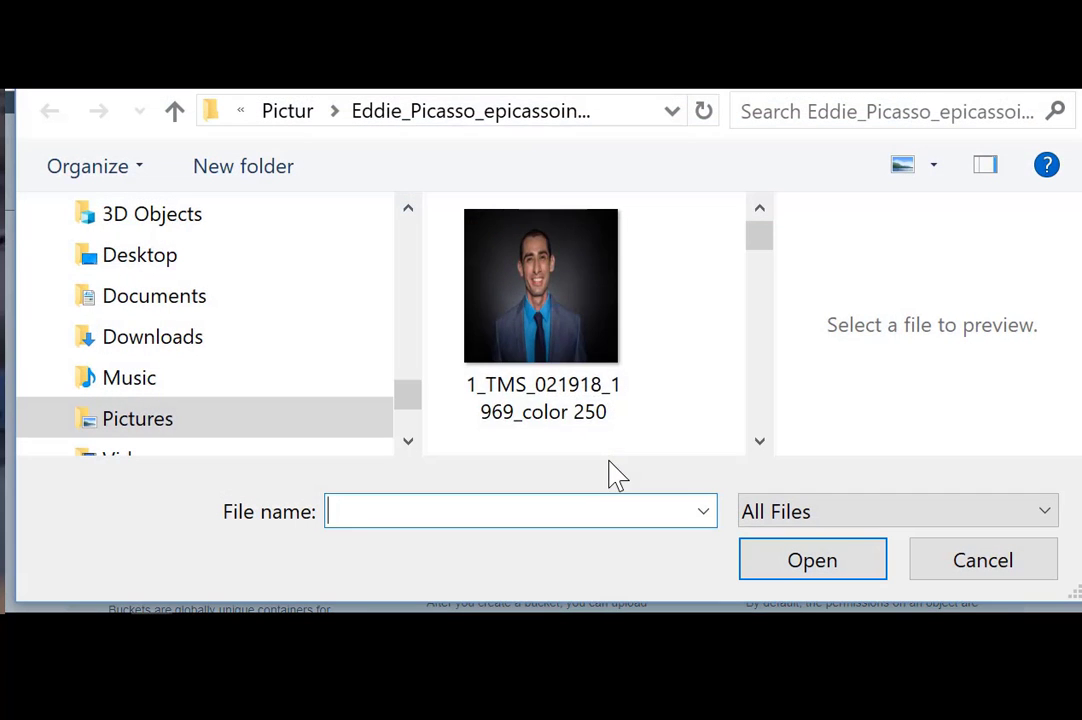
# - Choose Coaching Questionnaire.pdf from the Documents\Documents folder in the Open dialog
pyautogui.click(187, 298)
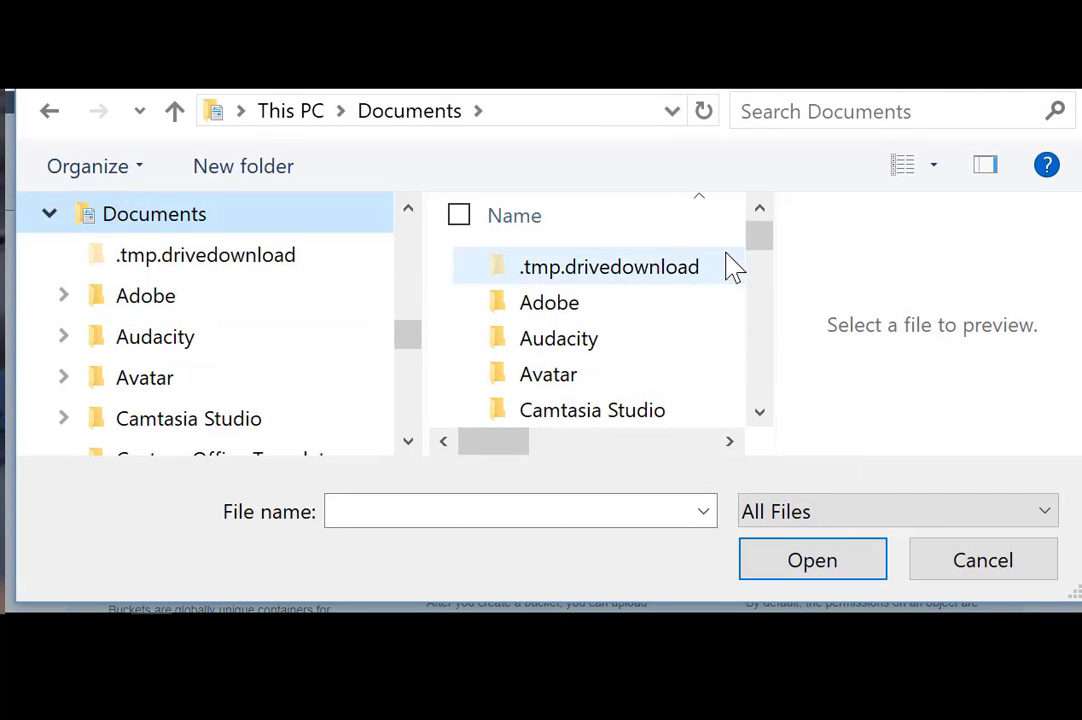
pyautogui.moveTo(753, 251)
pyautogui.mouseDown()
pyautogui.moveTo(770, 275)
pyautogui.moveTo(768, 331)
pyautogui.moveTo(773, 253)
pyautogui.mouseUp()
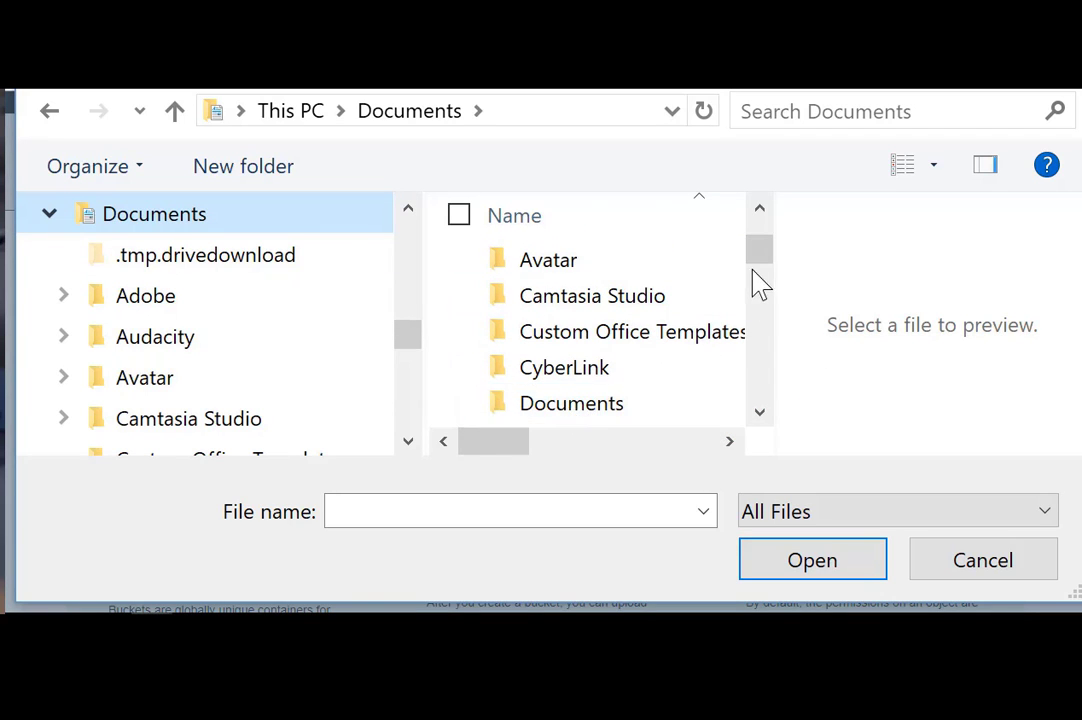
pyautogui.doubleClick(577, 413)
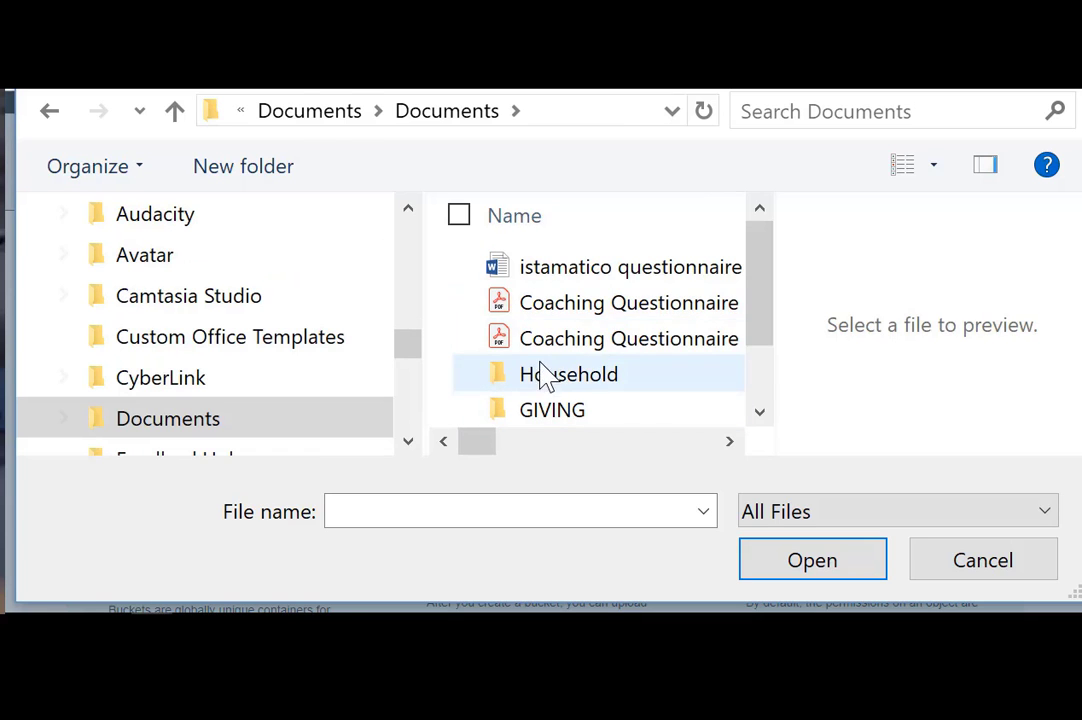
pyautogui.doubleClick(545, 318)
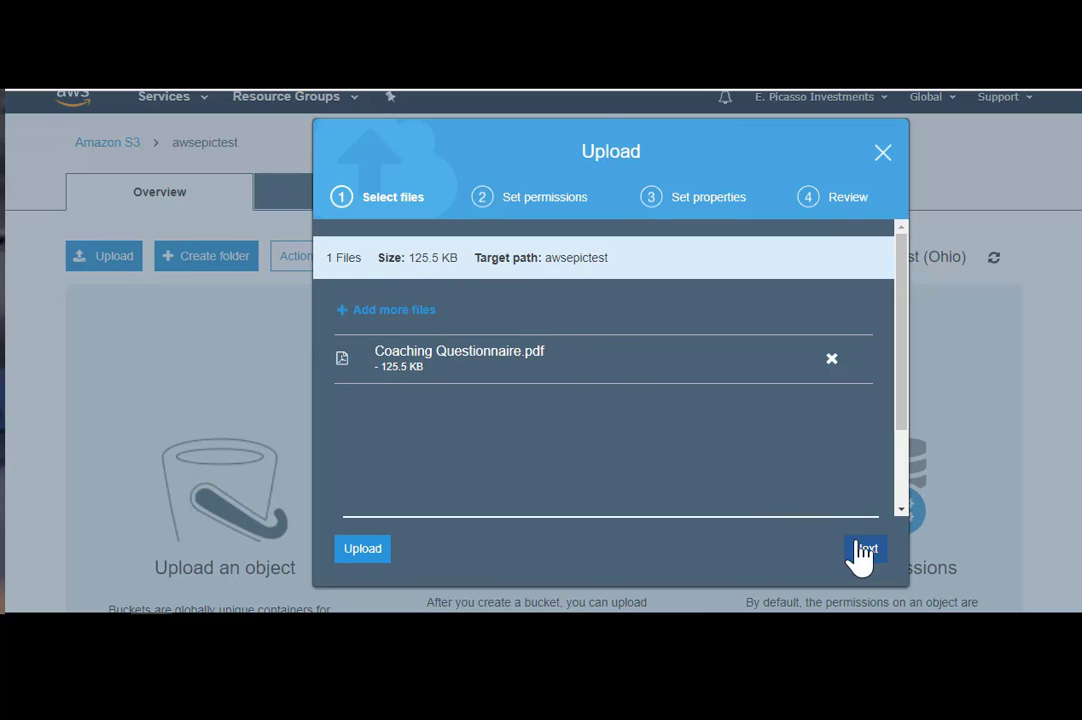
# - Upload Coaching Questionnaire.pdf with 'Grant public read access to this object(s)' and default properties
pyautogui.moveTo(903, 398); pyautogui.dragTo(903, 480)
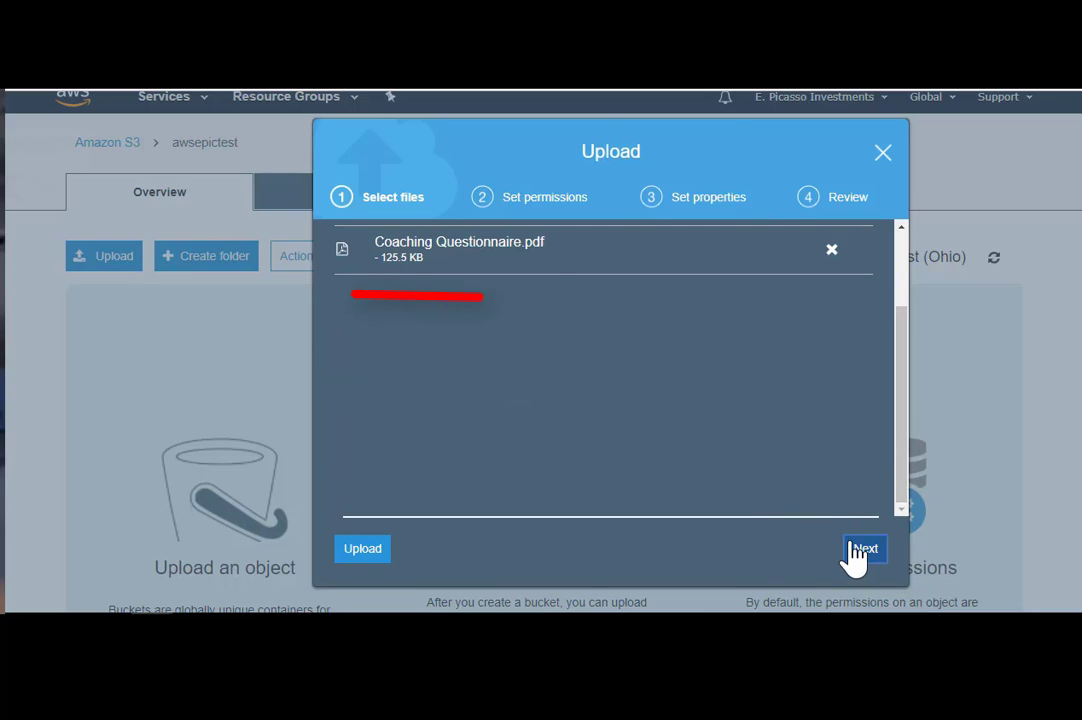
pyautogui.click(854, 553)
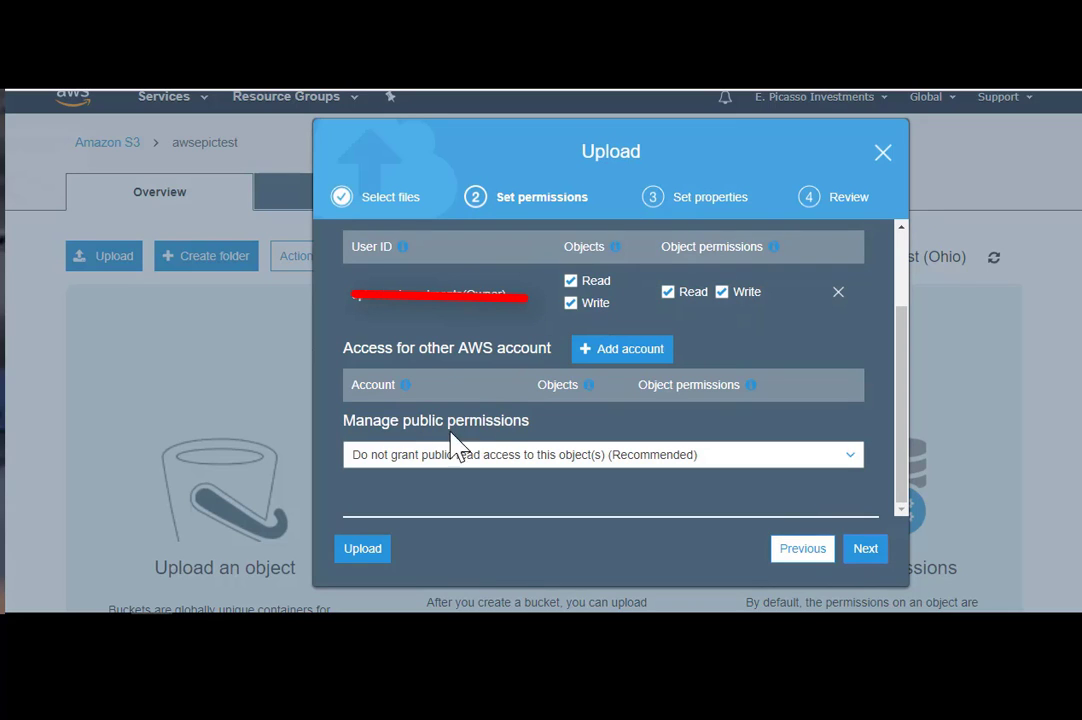
pyautogui.click(497, 468)
pyautogui.click(445, 503)
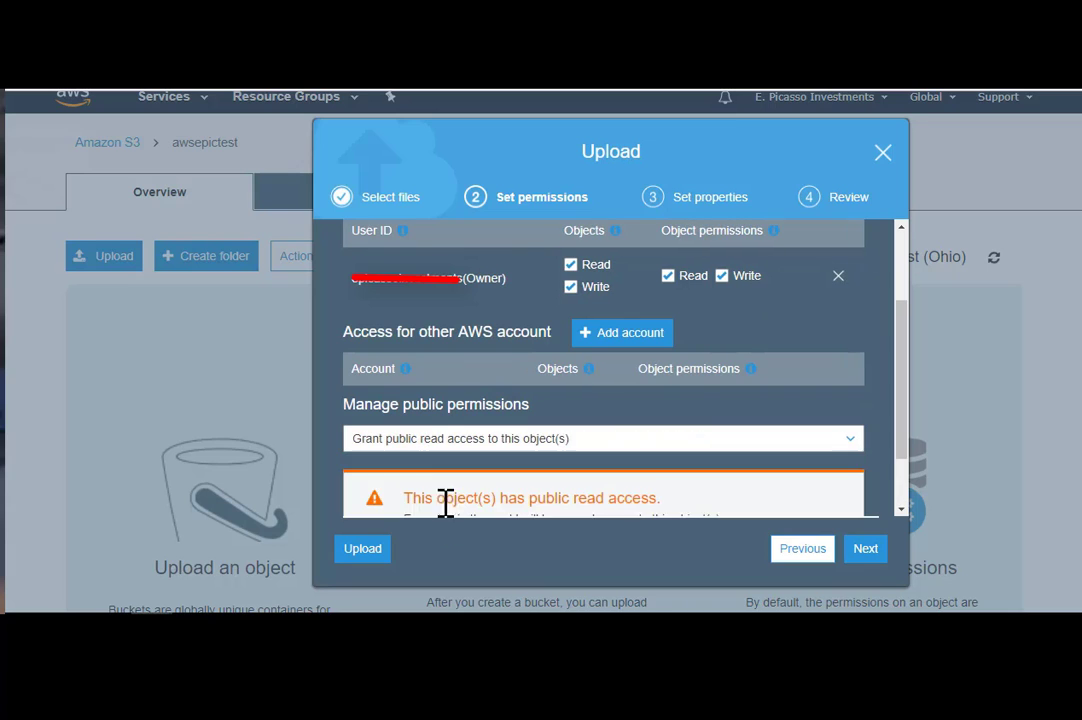
pyautogui.moveTo(906, 374); pyautogui.dragTo(906, 476)
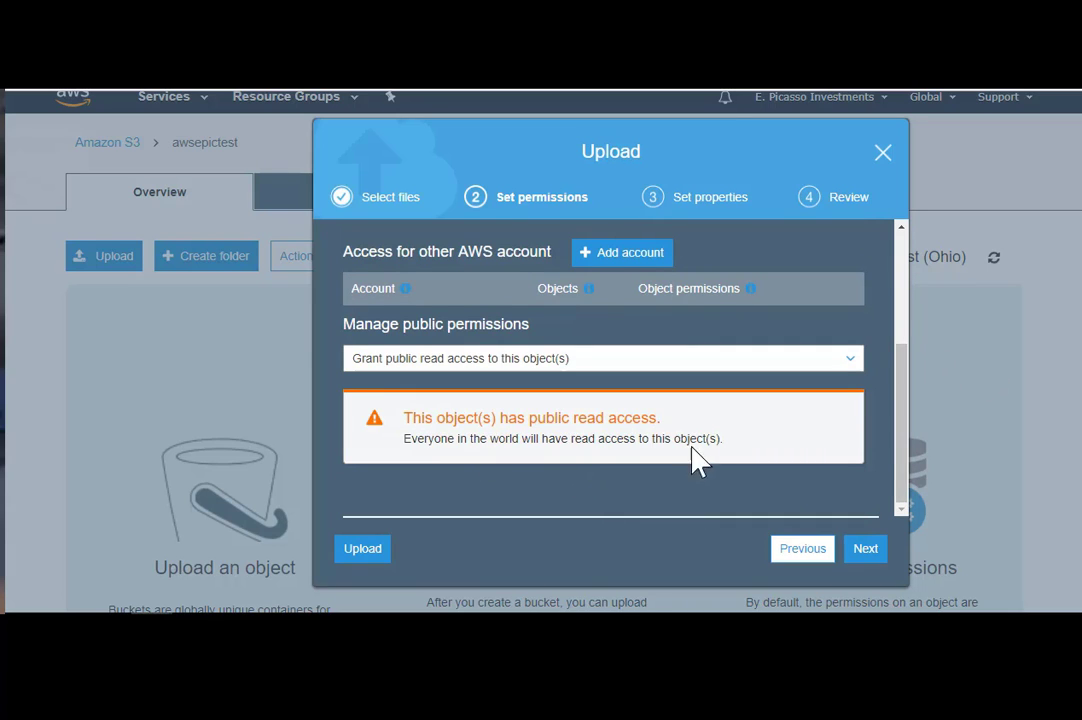
pyautogui.click(866, 549)
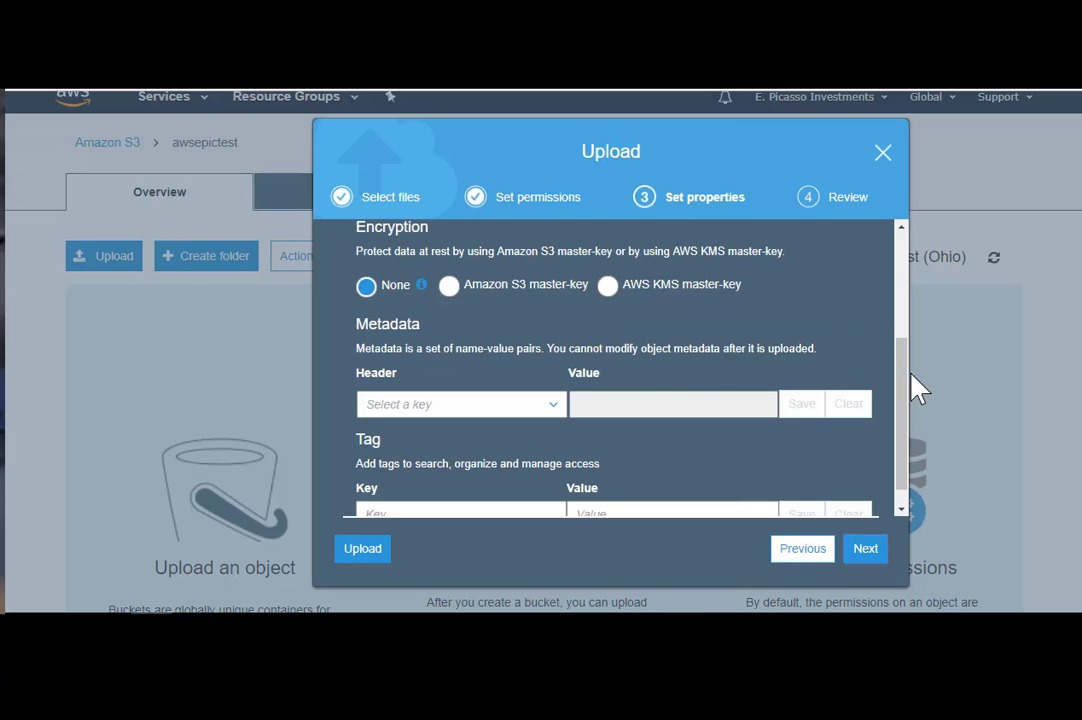
pyautogui.click(866, 549)
pyautogui.click(858, 549)
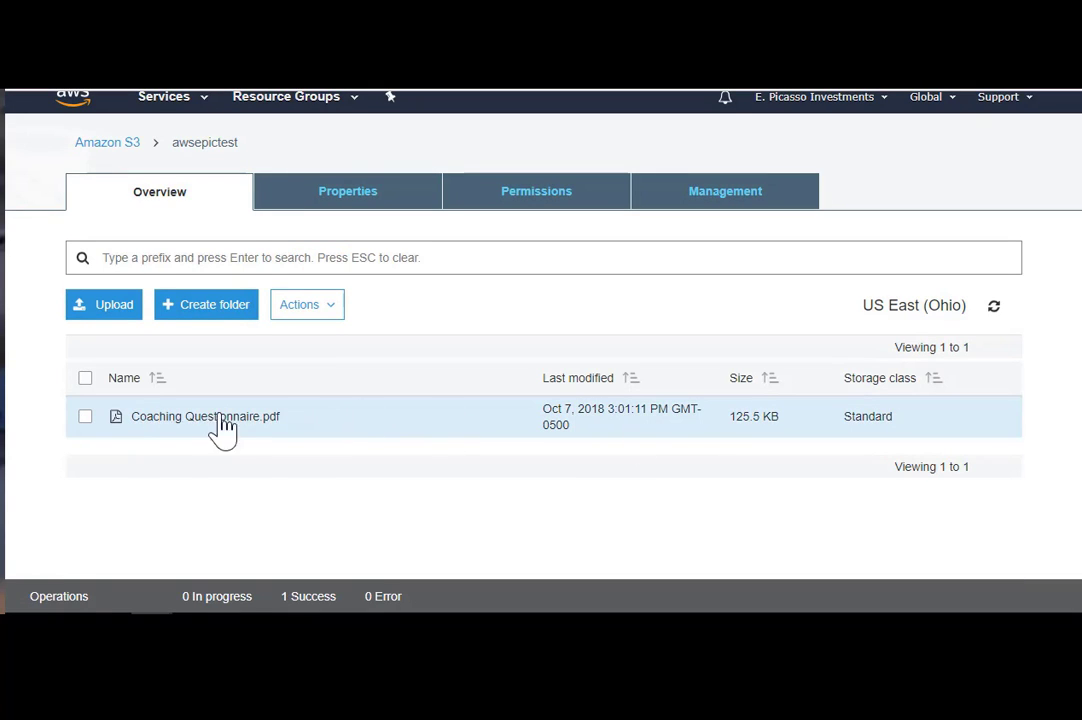
# - Open the object Overview for Coaching Questionnaire.pdf in awsepictest
pyautogui.scroll(-1, 1070, 374)
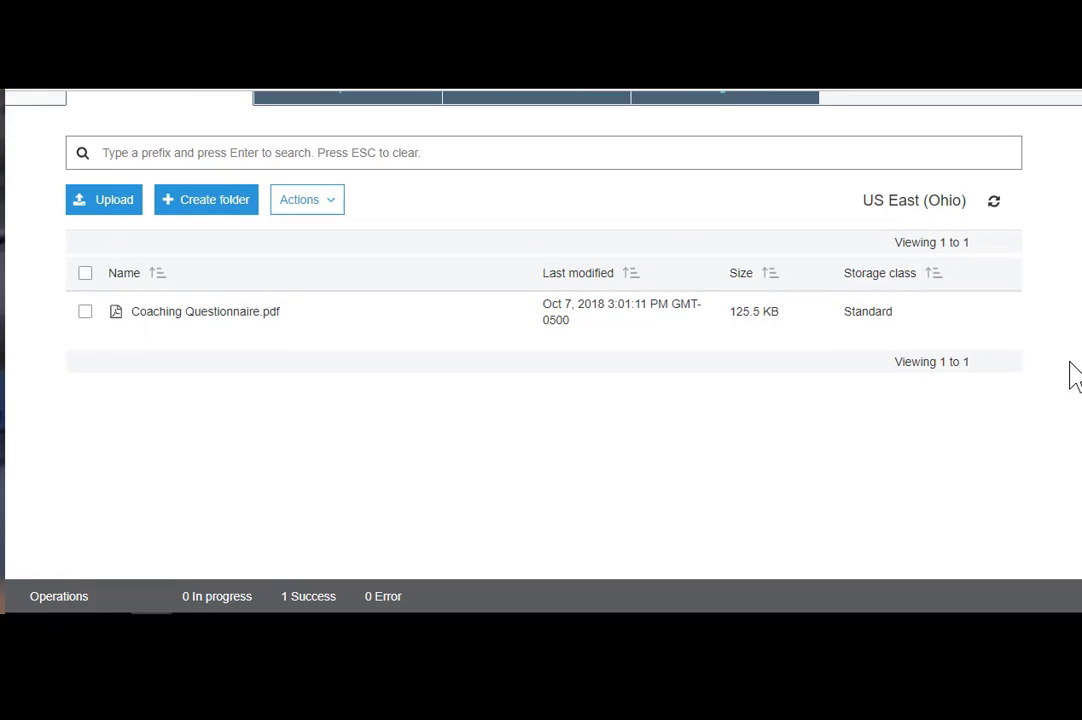
pyautogui.click(210, 336)
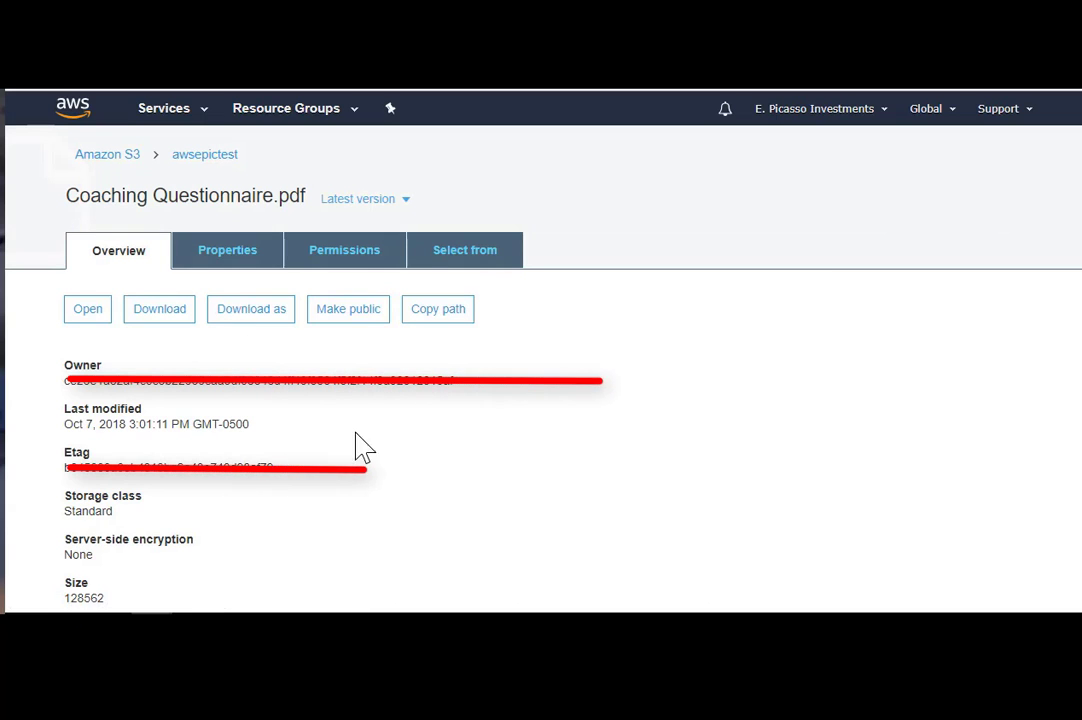
pyautogui.scroll(-2, 949, 459)
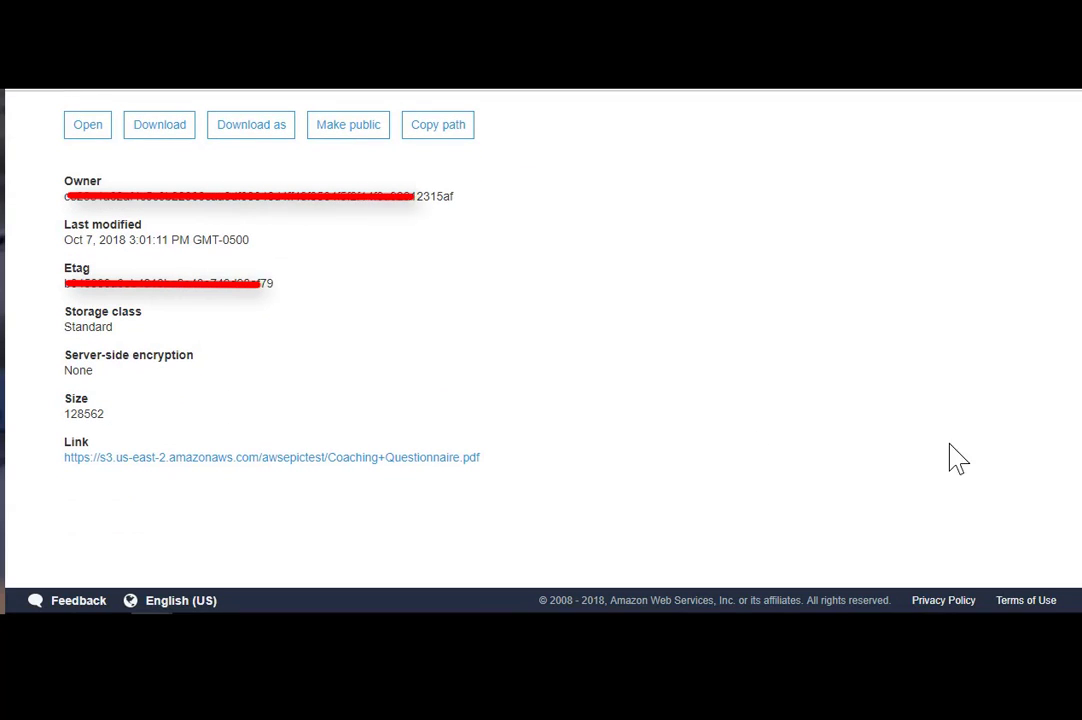
# - Select the object's public S3 link URL and copy it to the clipboard
pyautogui.moveTo(50, 462); pyautogui.dragTo(512, 472)
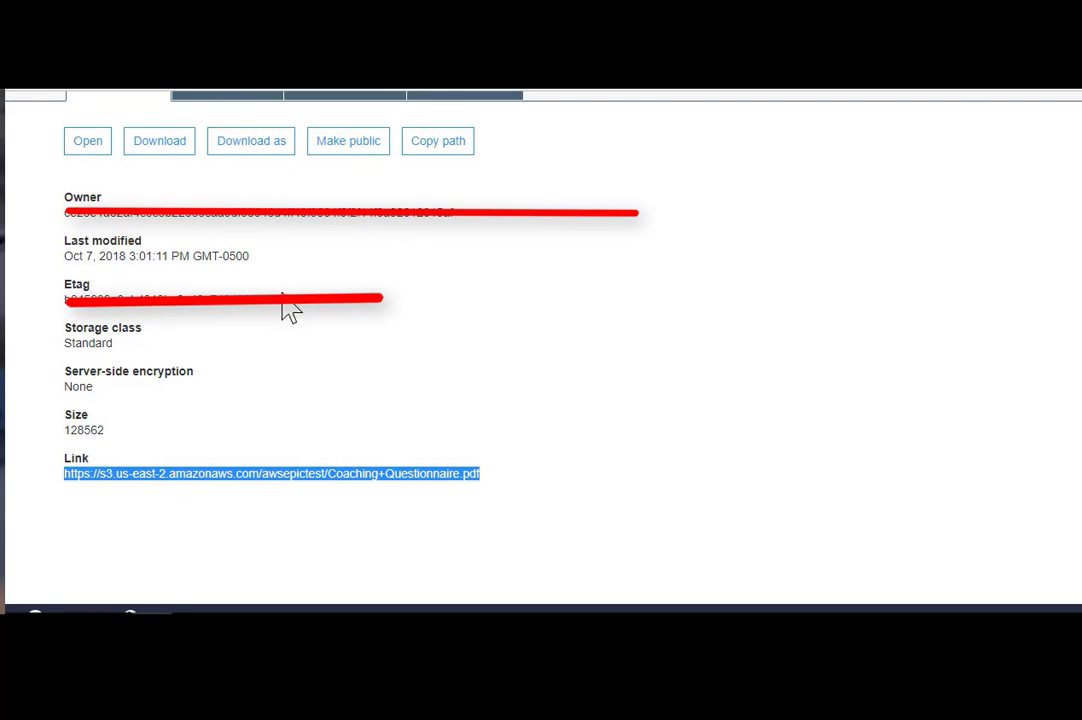
pyautogui.click(450, 143)
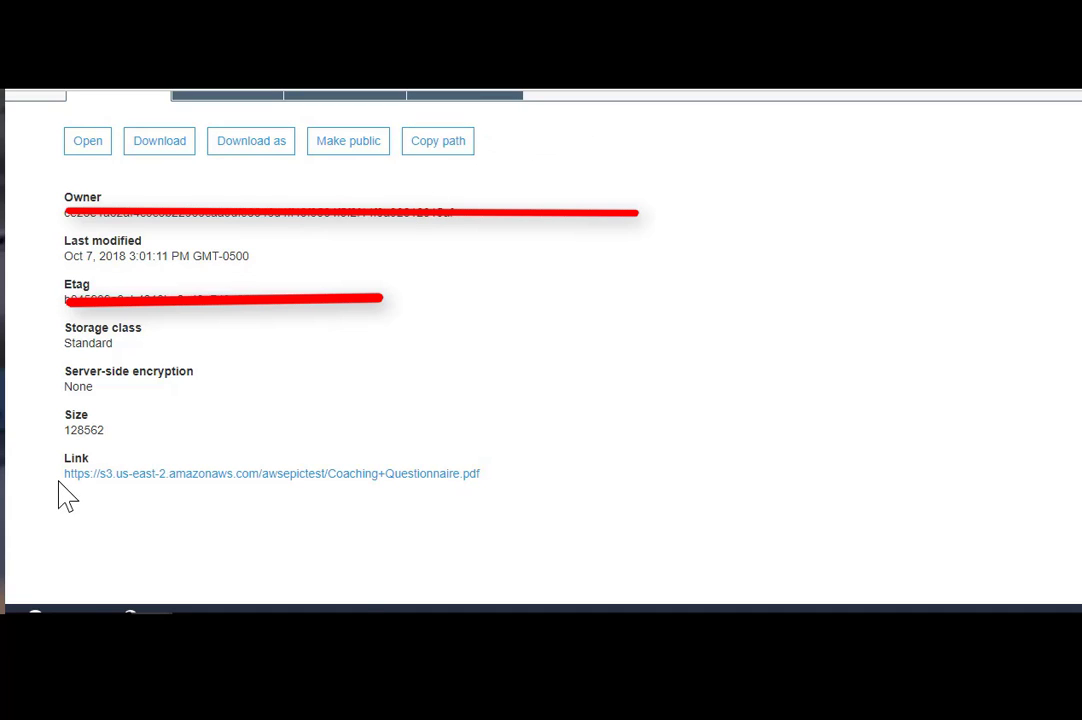
pyautogui.moveTo(64, 476); pyautogui.dragTo(462, 478)
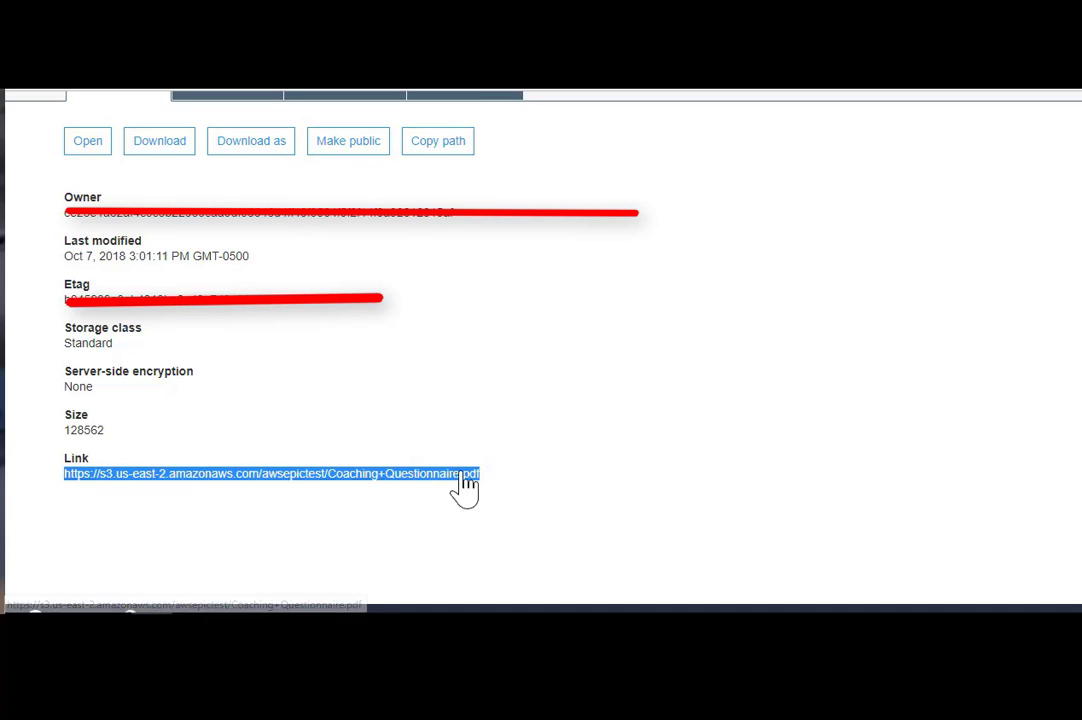
pyautogui.rightClick(450, 492)
pyautogui.click(476, 362)
pyautogui.click(662, 224)
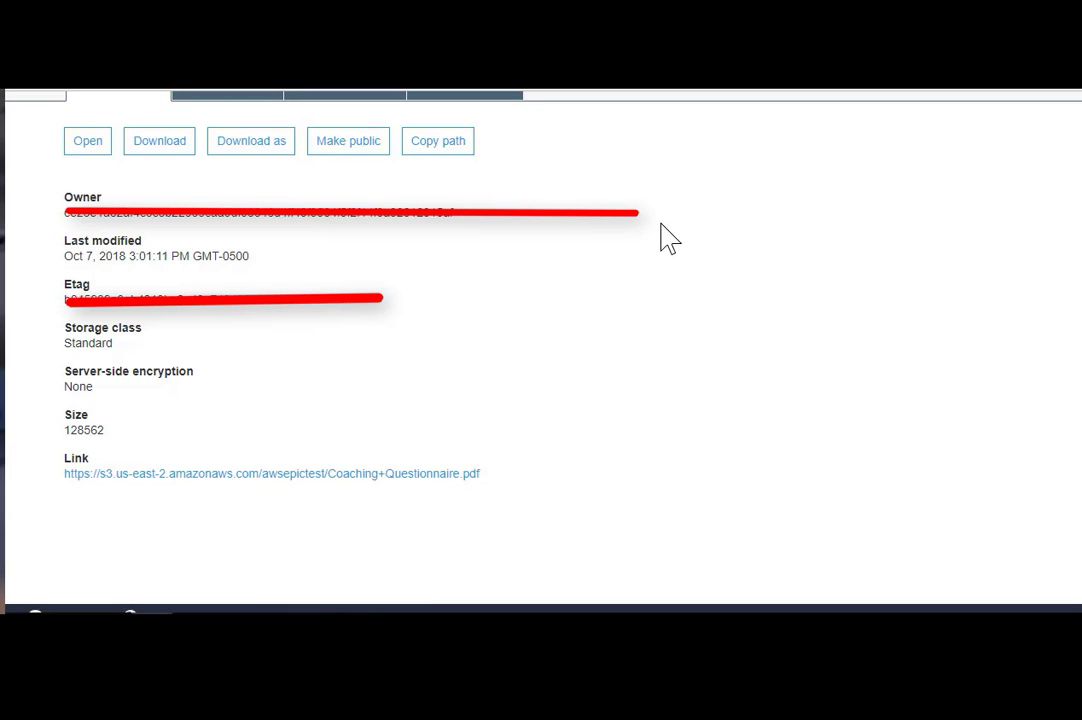